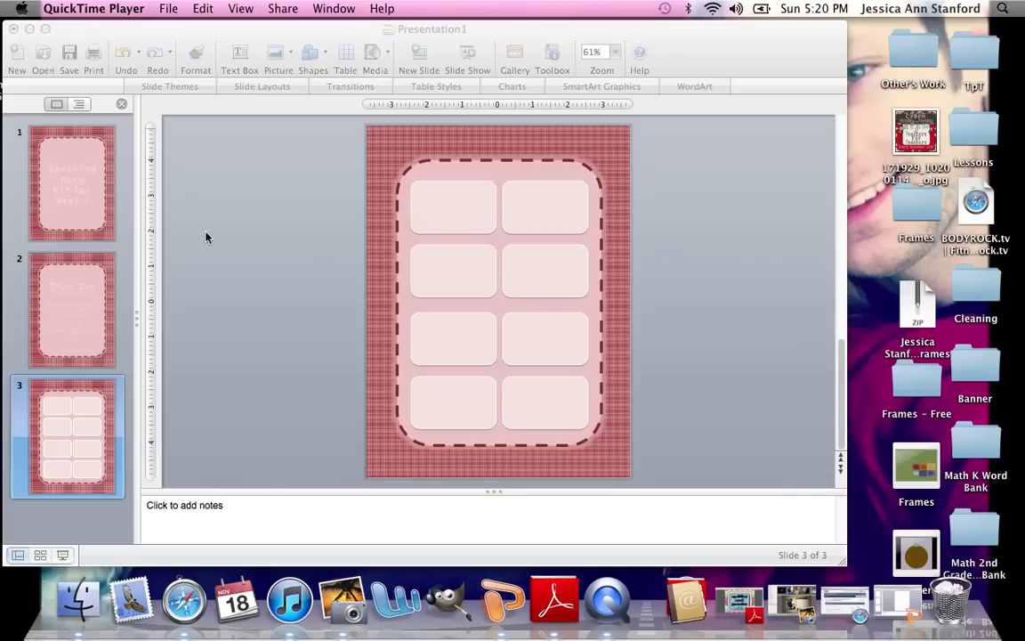
Bring PowerPoint forward and review slides 1, 2 and 3 in turn.
click(206, 237)
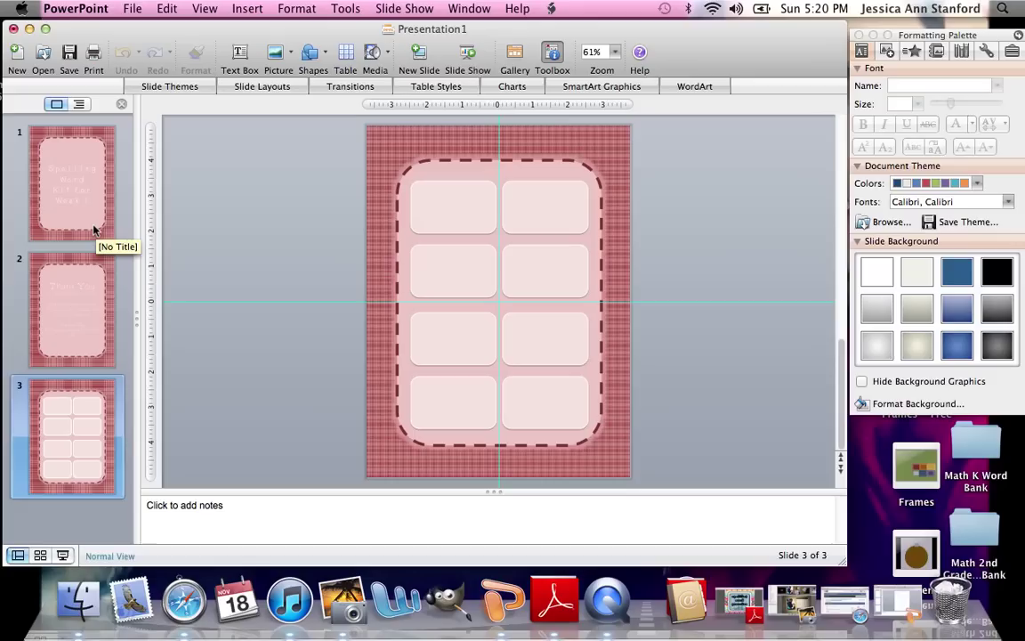
click(98, 226)
click(94, 333)
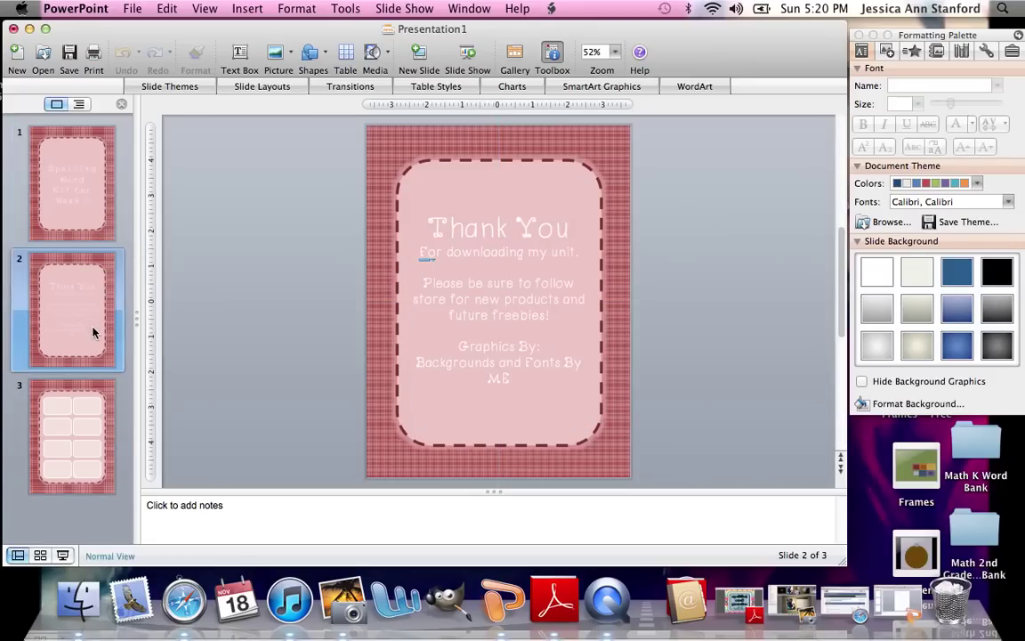
click(108, 440)
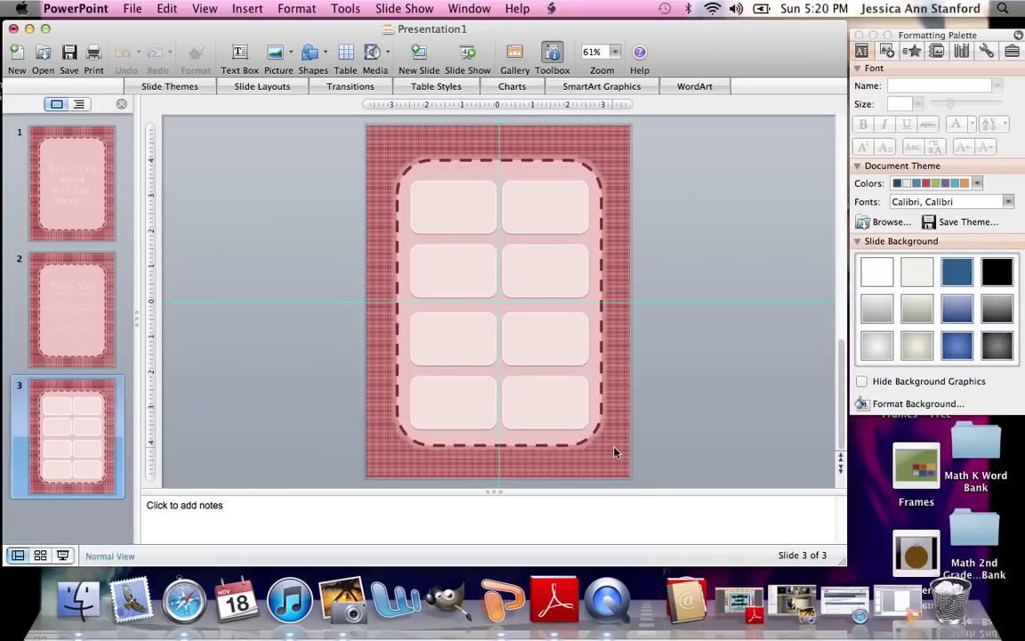
Nudge the four lower cards on the grid slide up slightly, then check the upper row.
drag(611, 436, 377, 308)
key(Up)
key(Up)
key(Up)
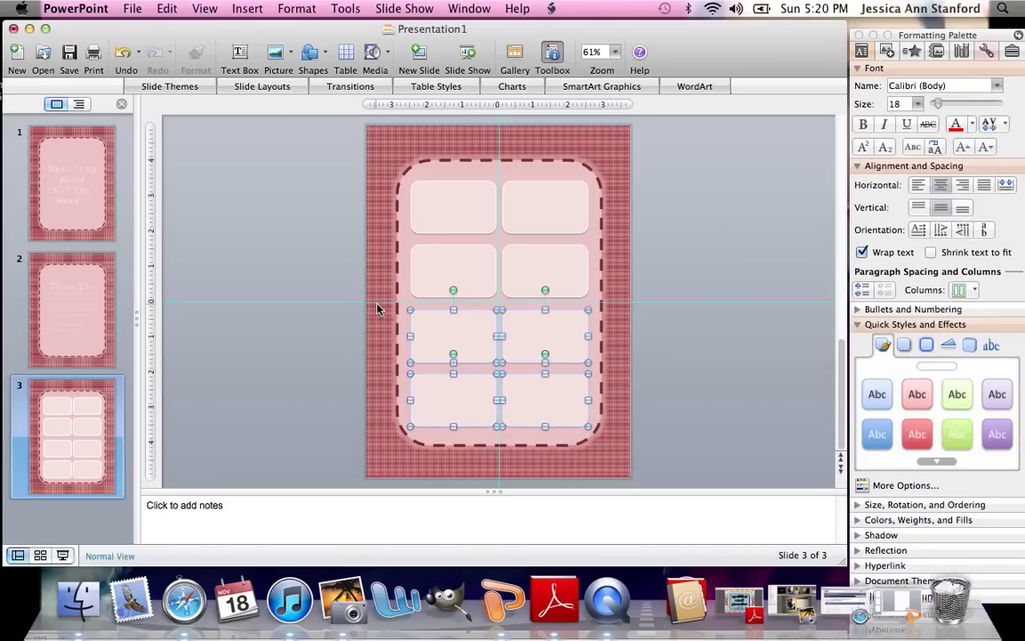
click(653, 297)
drag(612, 307, 371, 168)
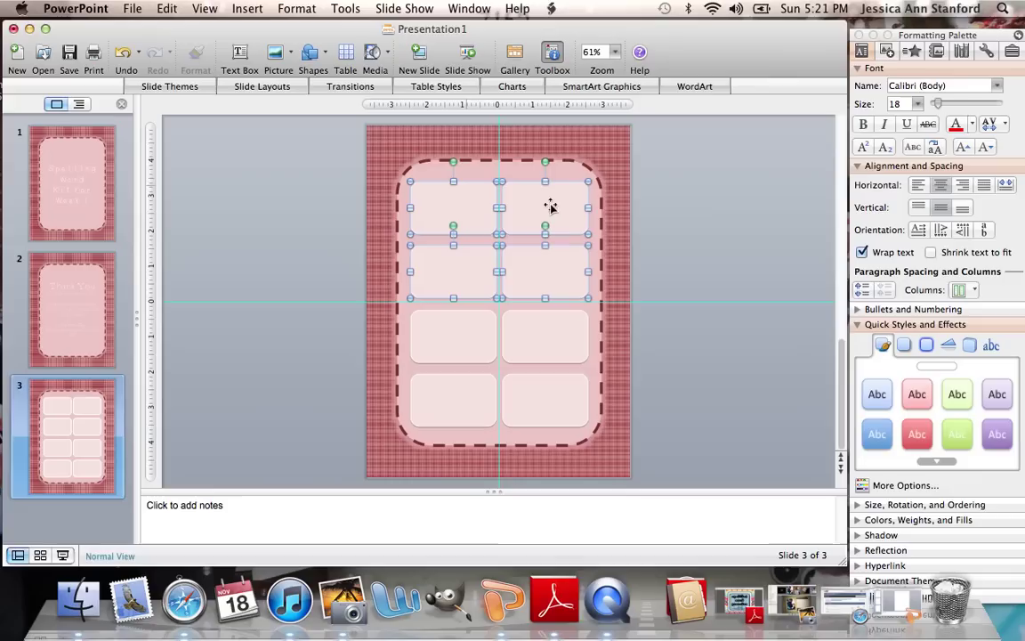
click(706, 246)
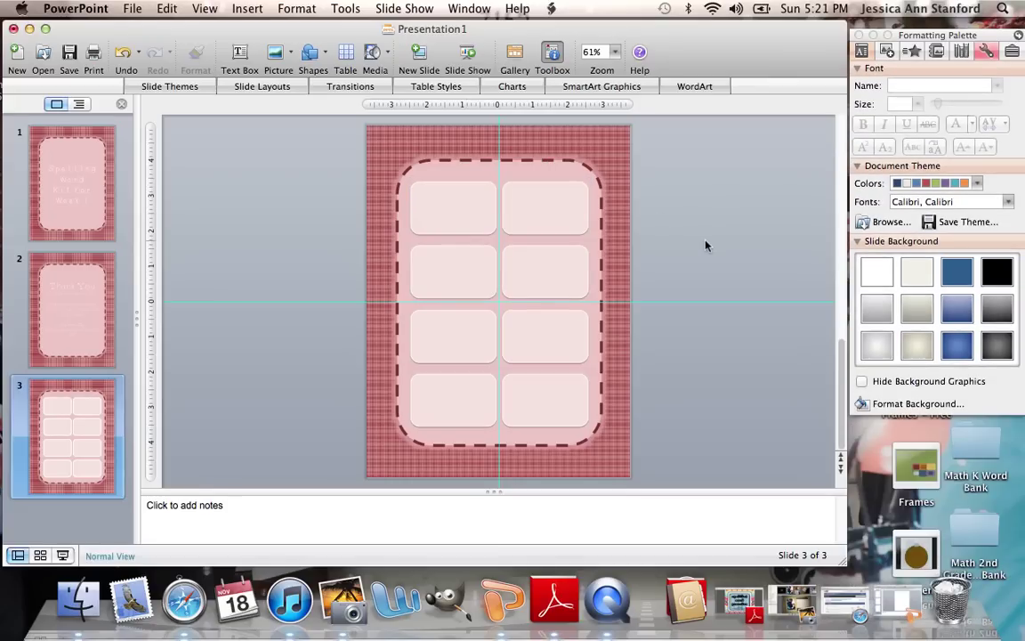
Inspect the top-left, top-right and second-row cards one by one, then deselect everything.
click(450, 202)
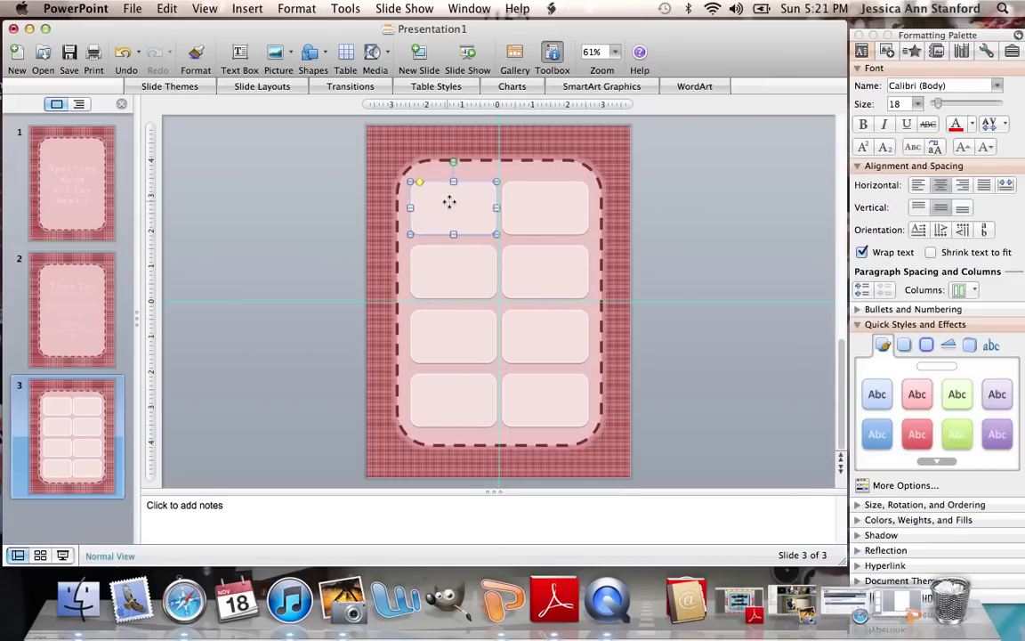
click(559, 212)
click(553, 258)
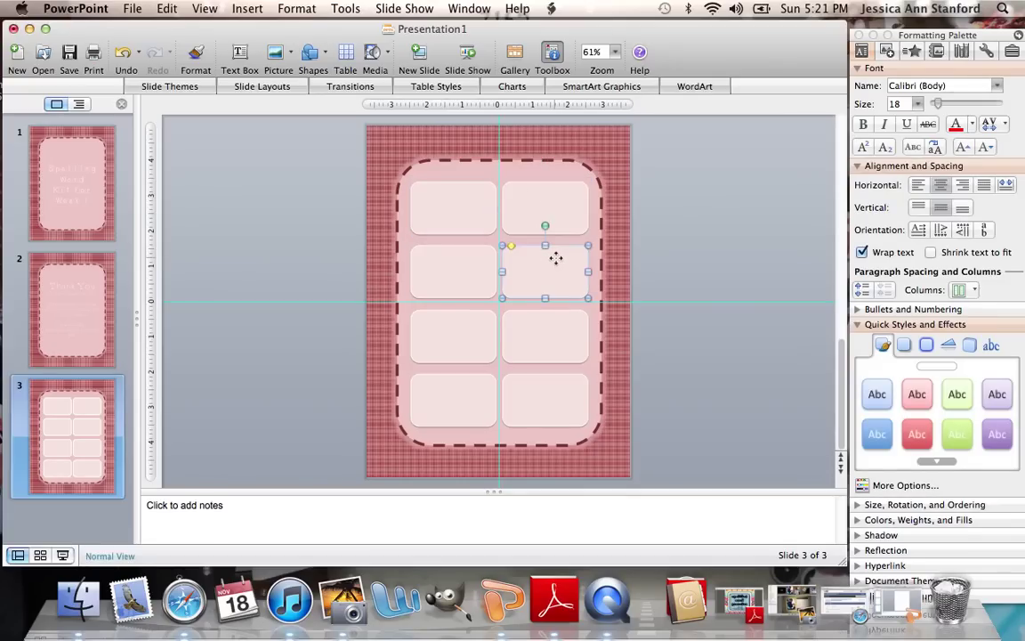
click(446, 272)
click(749, 230)
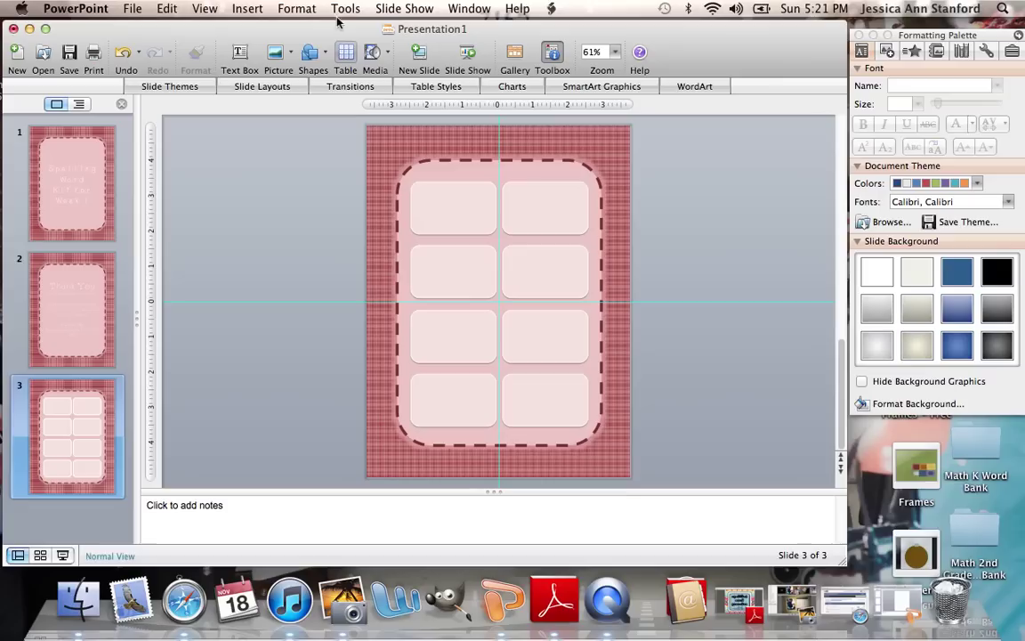
In Save As options, export every slide as its own graphics file at 300 dpi.
click(139, 12)
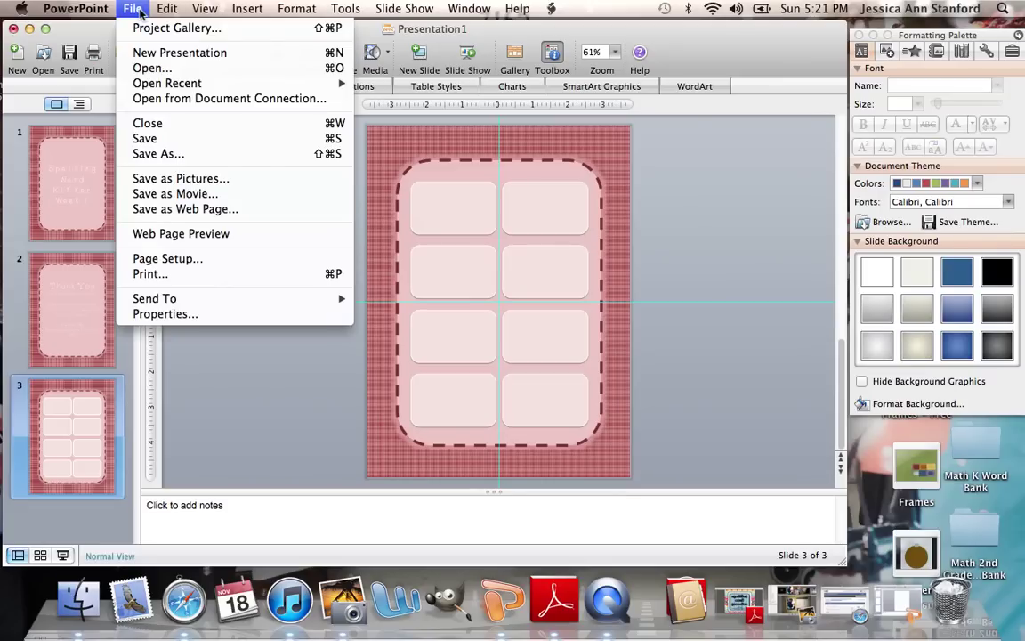
click(293, 154)
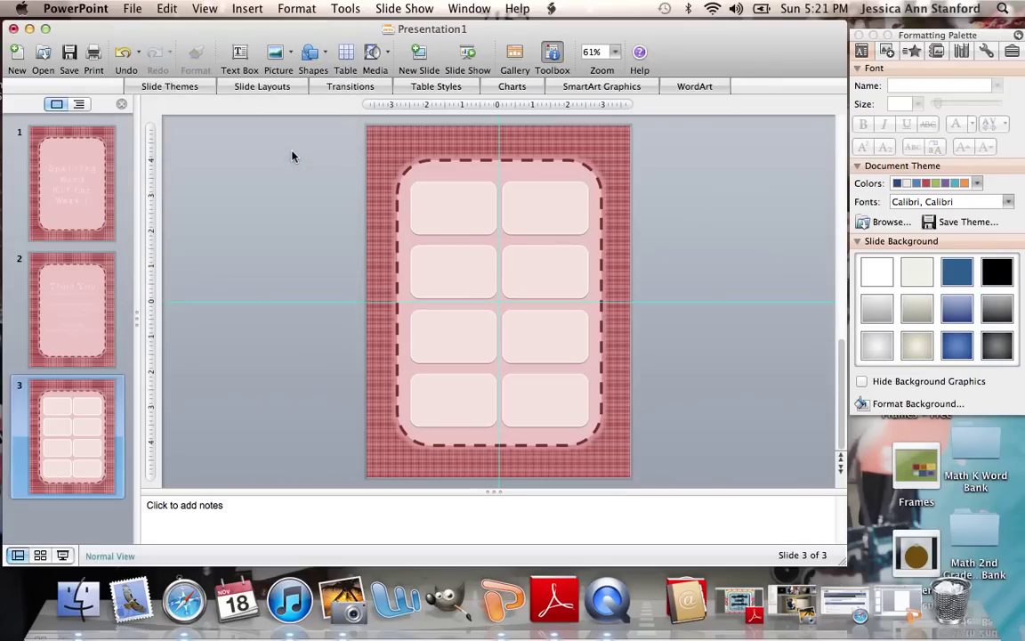
click(242, 249)
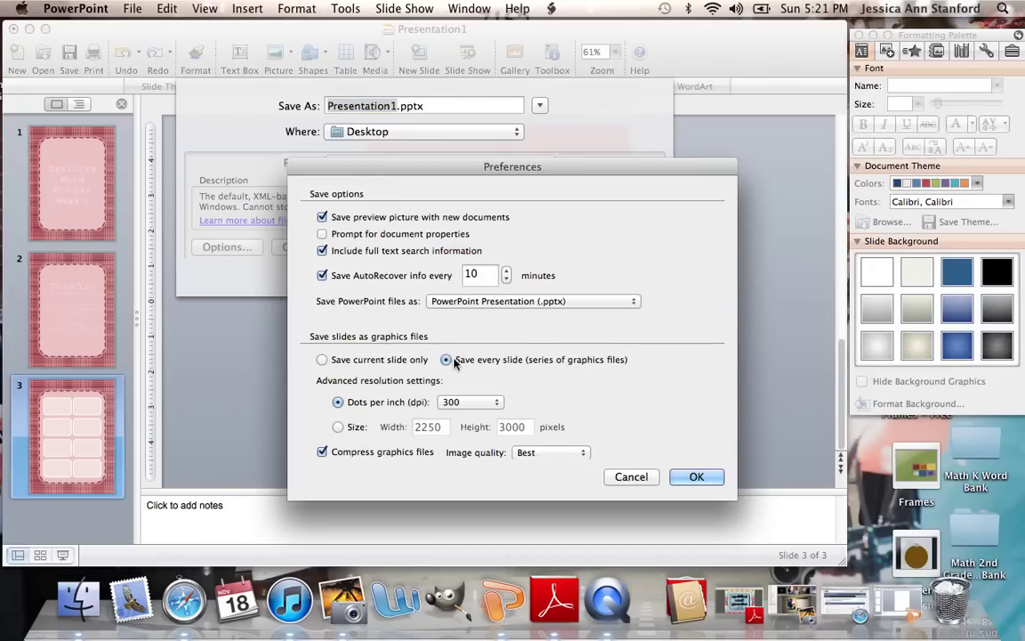
click(446, 361)
click(693, 477)
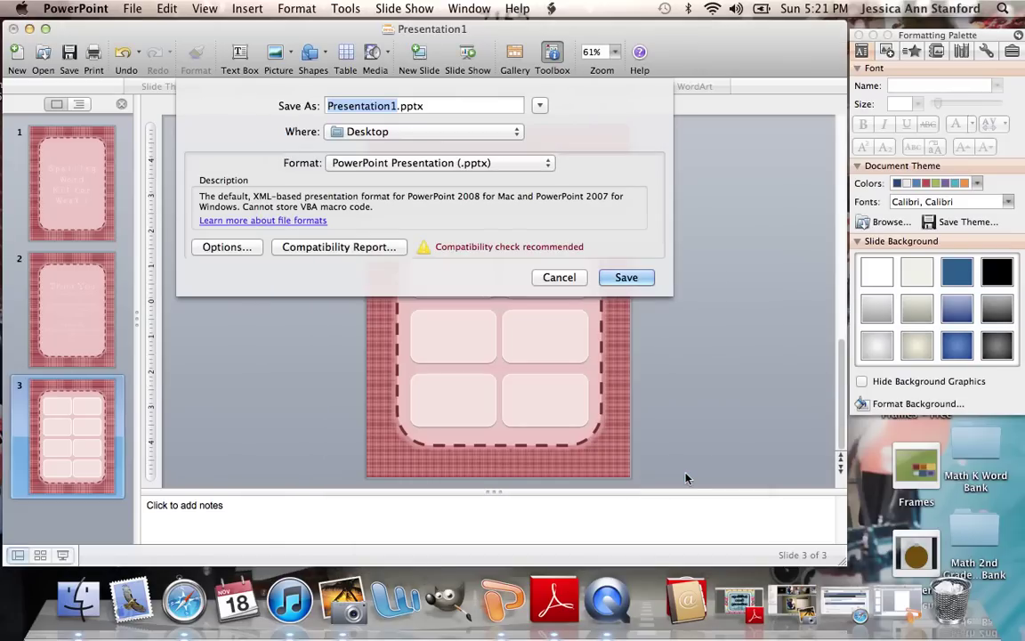
Export the slides as PNG into 'Weekly Spelling Words', then open blank Presentation2's slide 1.
click(462, 168)
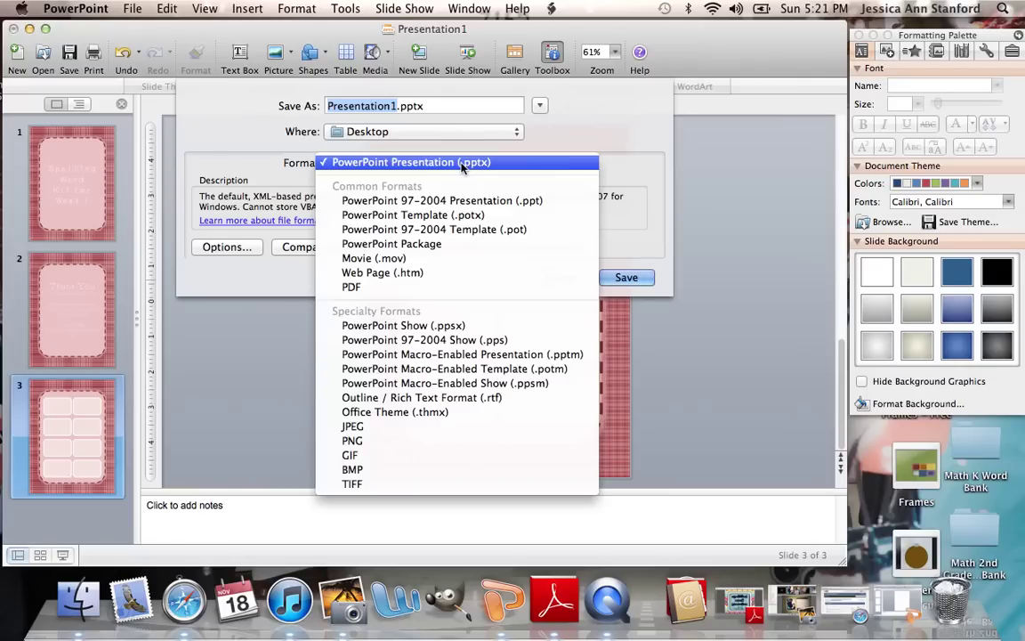
click(470, 445)
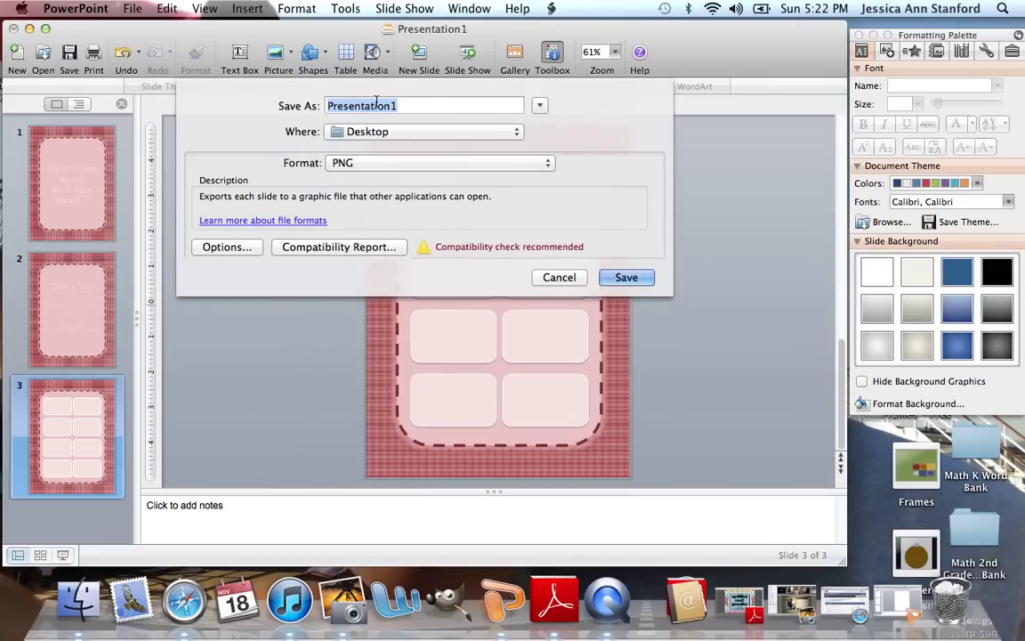
text(W)
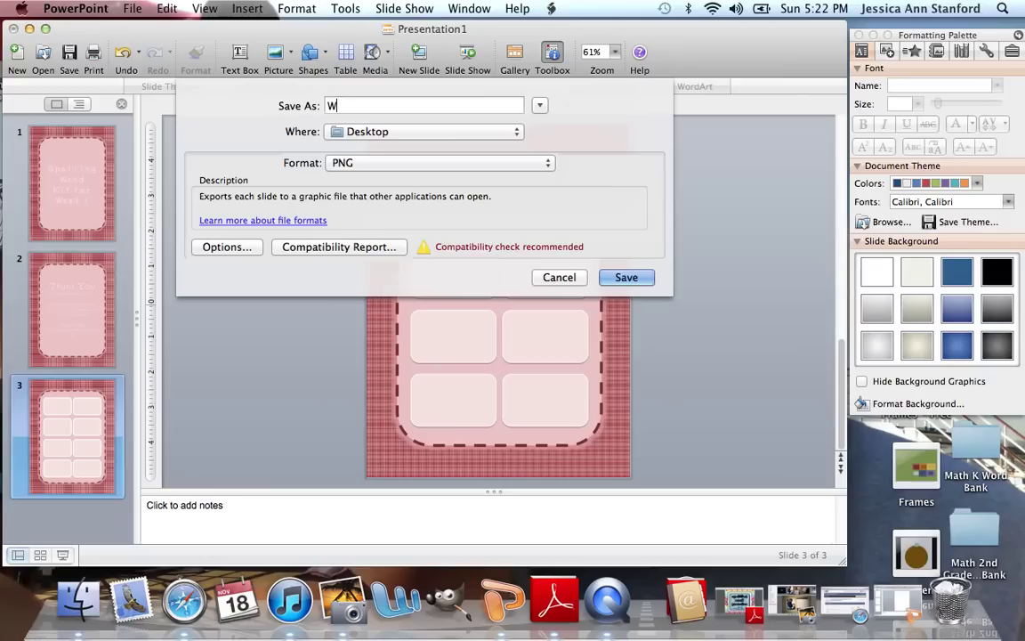
text(eekly Spelling Words)
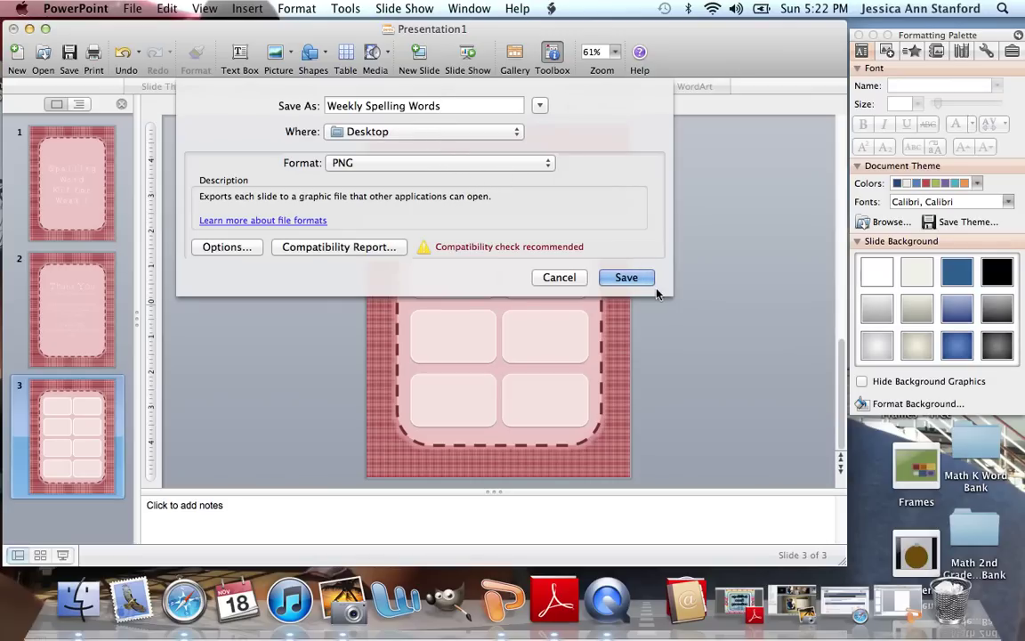
click(627, 278)
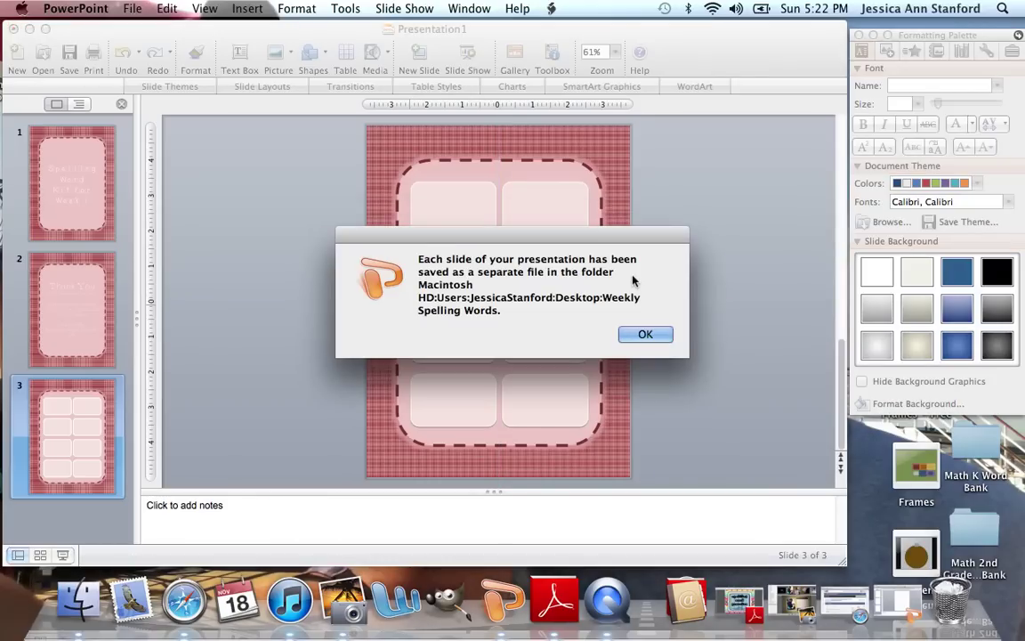
click(633, 336)
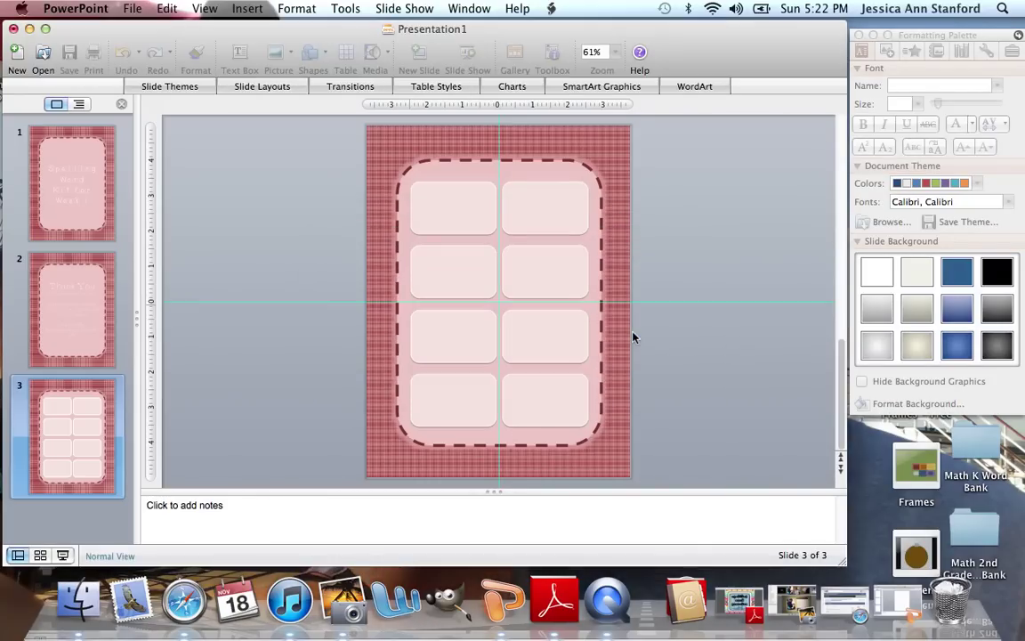
click(894, 601)
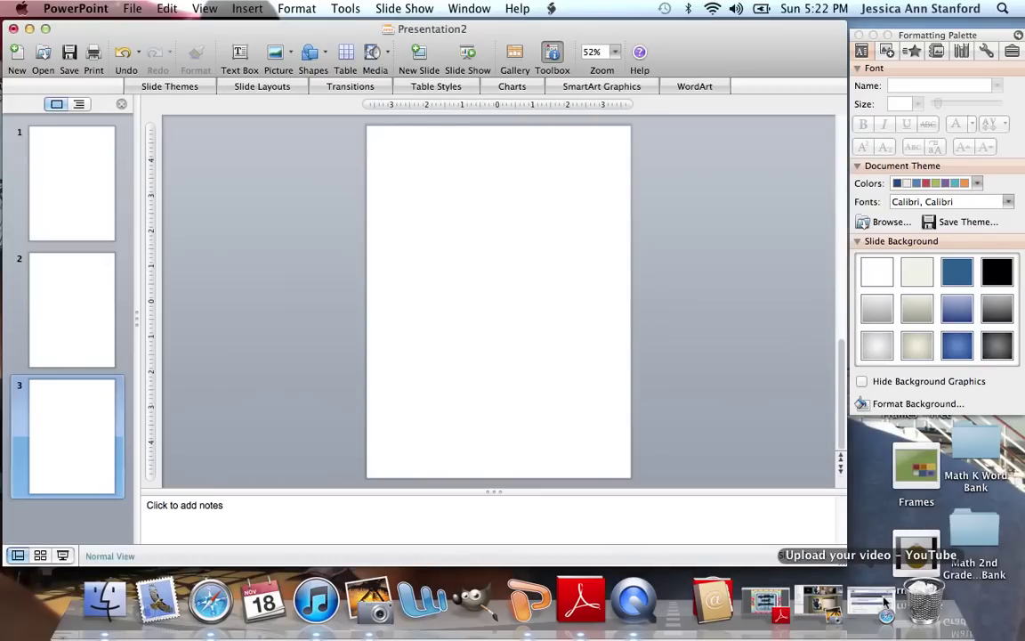
click(55, 239)
Apply Desktop/Weekly Spelling Words/Slide1.png as the picture background of slide 1.
click(294, 11)
mouse_move(328, 220)
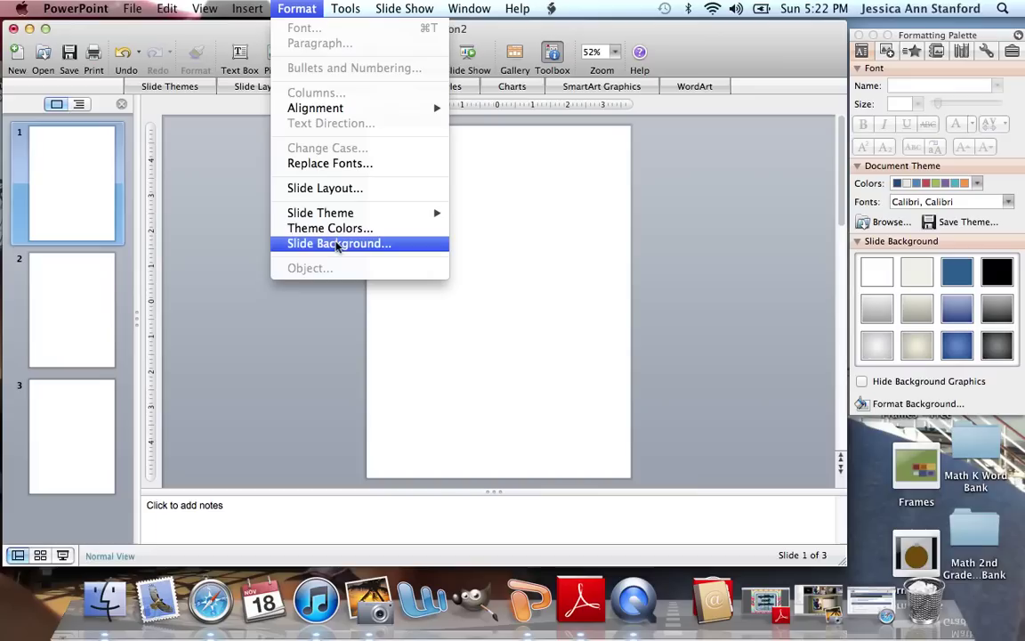
click(338, 244)
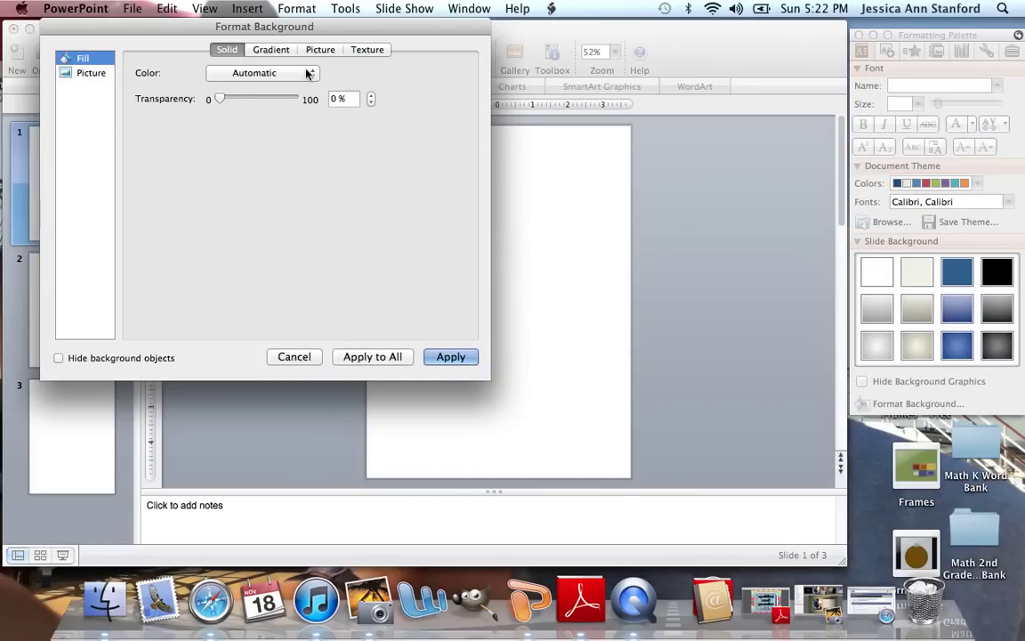
click(319, 49)
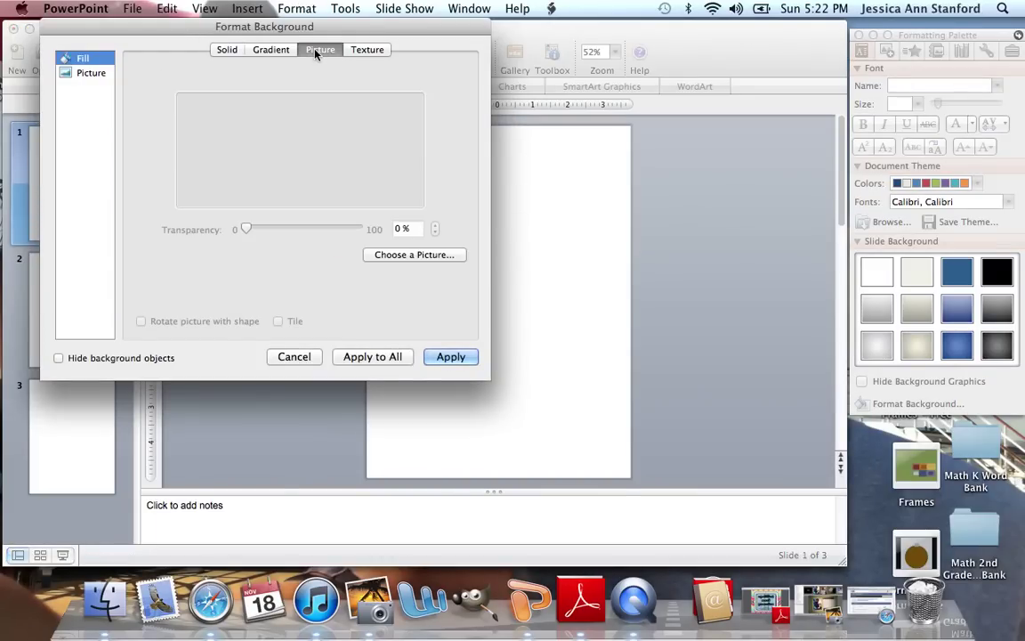
click(431, 256)
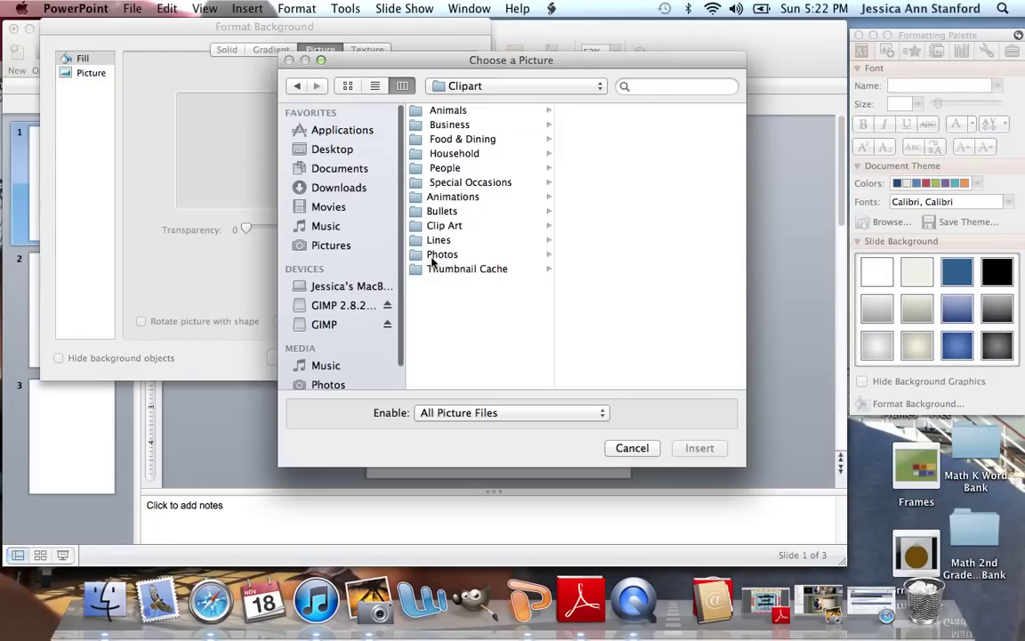
click(338, 150)
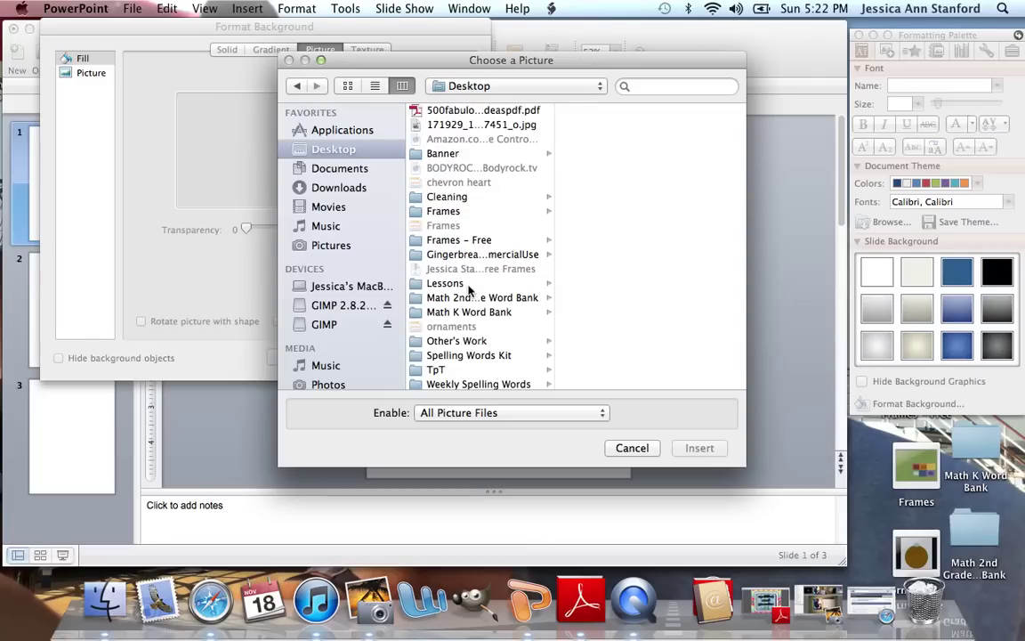
click(479, 382)
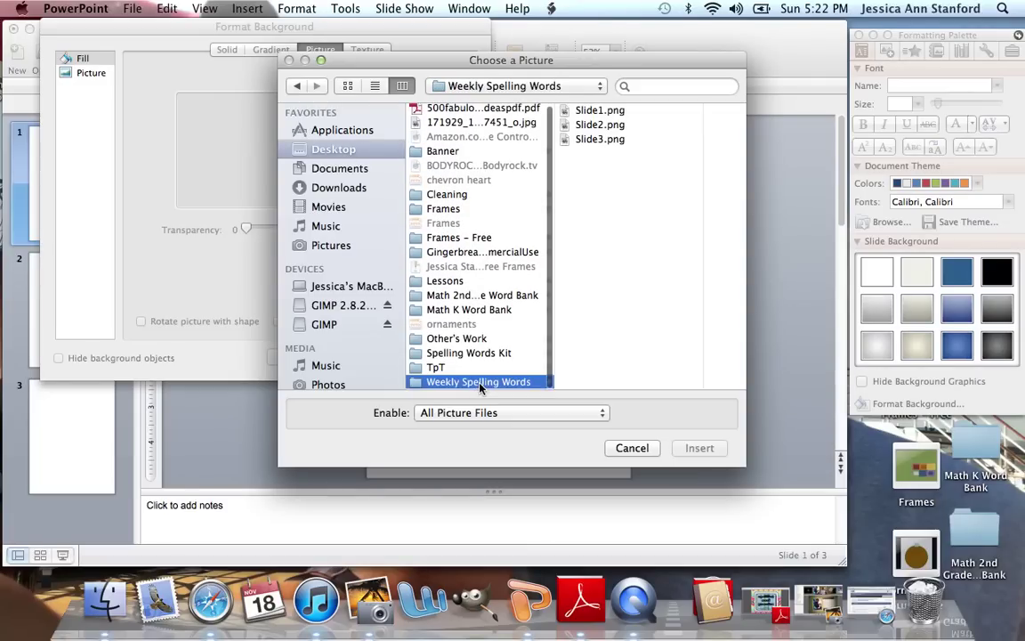
click(613, 112)
click(690, 449)
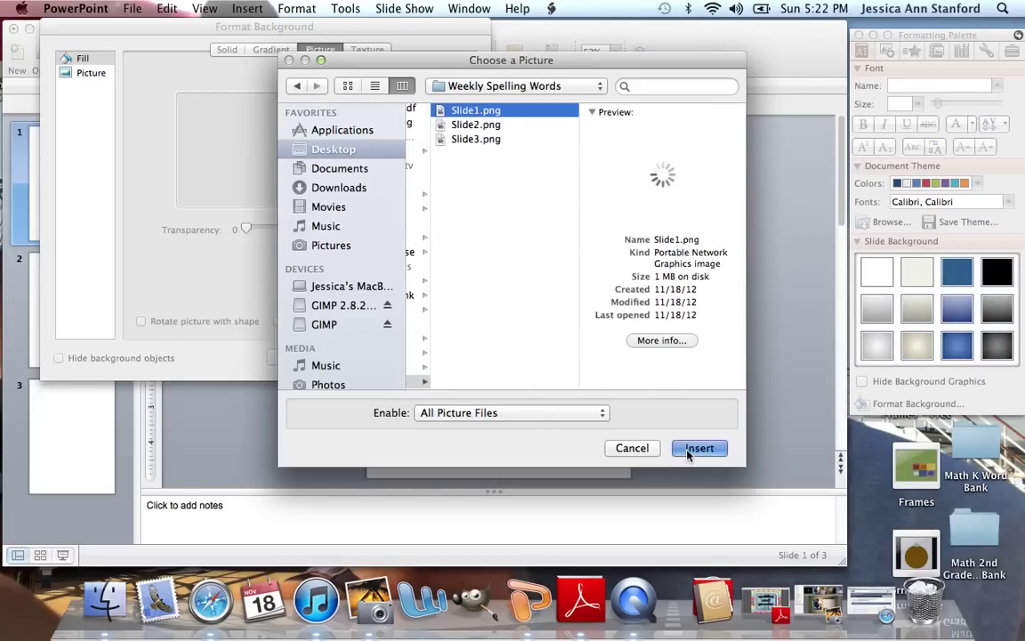
click(450, 357)
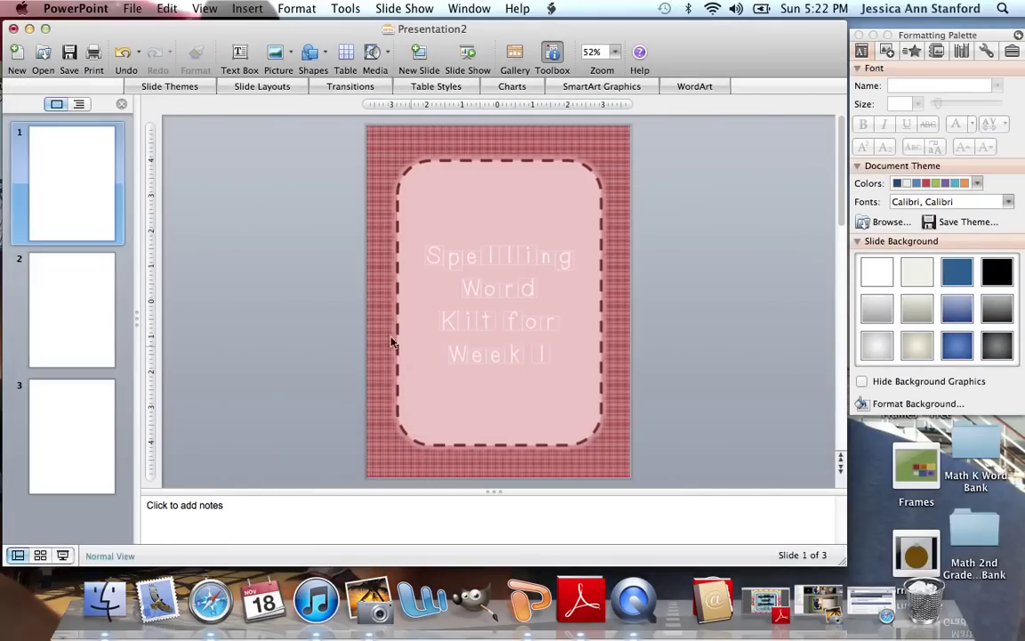
Apply Weekly Spelling Words/Slide2.png, the Thank You page, as slide 2's picture background.
click(92, 311)
click(303, 10)
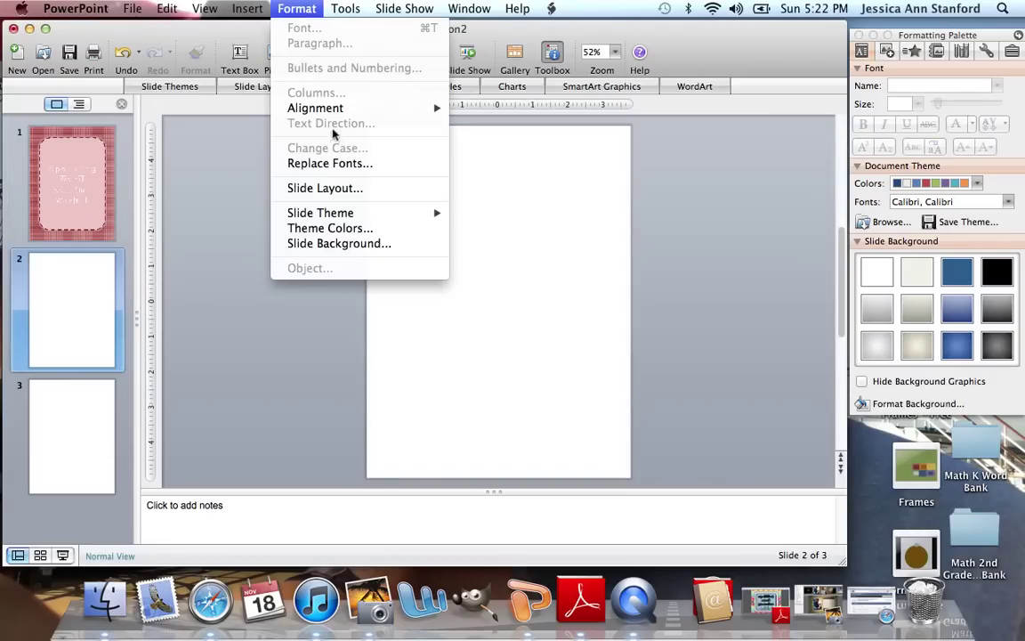
click(355, 248)
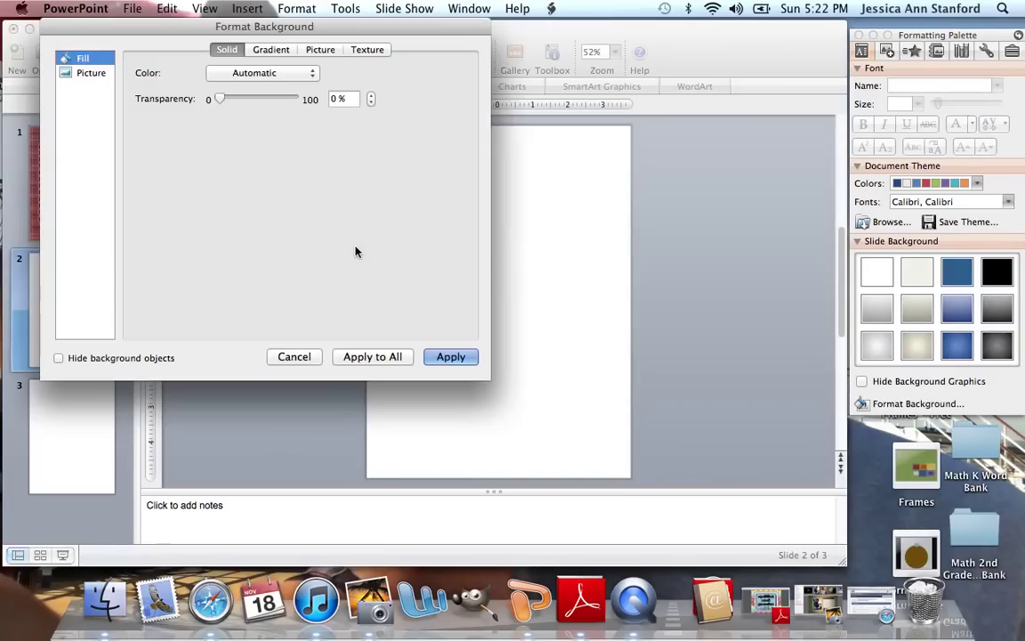
click(322, 50)
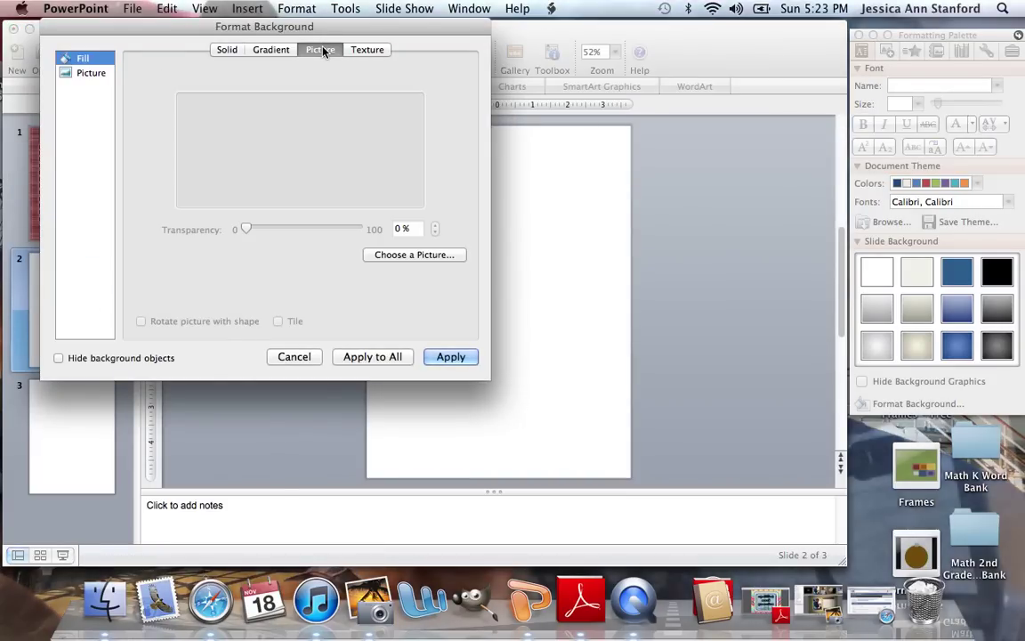
click(385, 256)
click(344, 168)
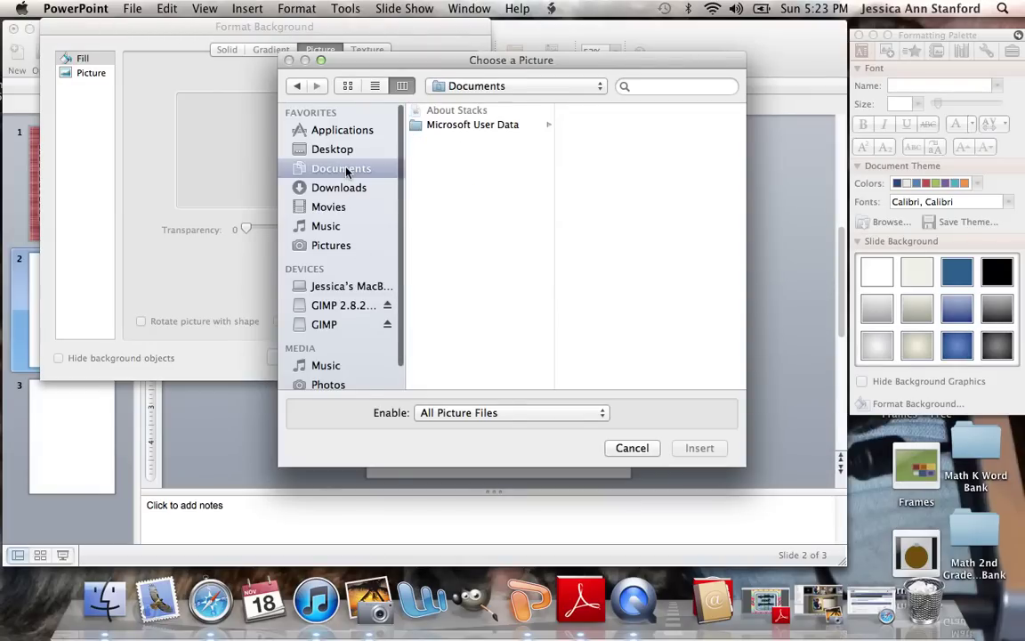
click(342, 149)
click(469, 384)
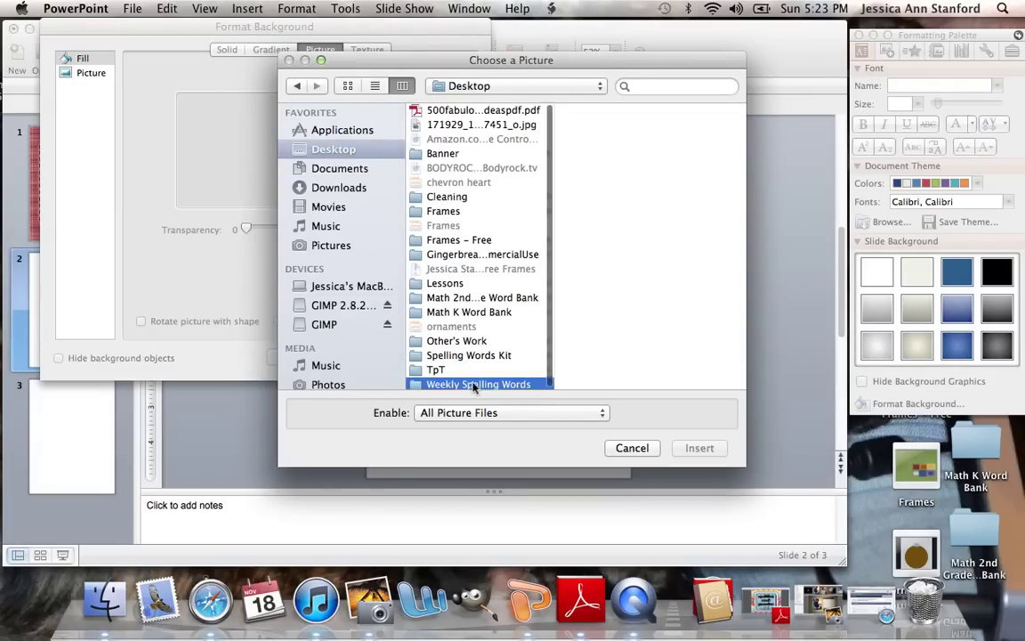
click(597, 125)
click(699, 447)
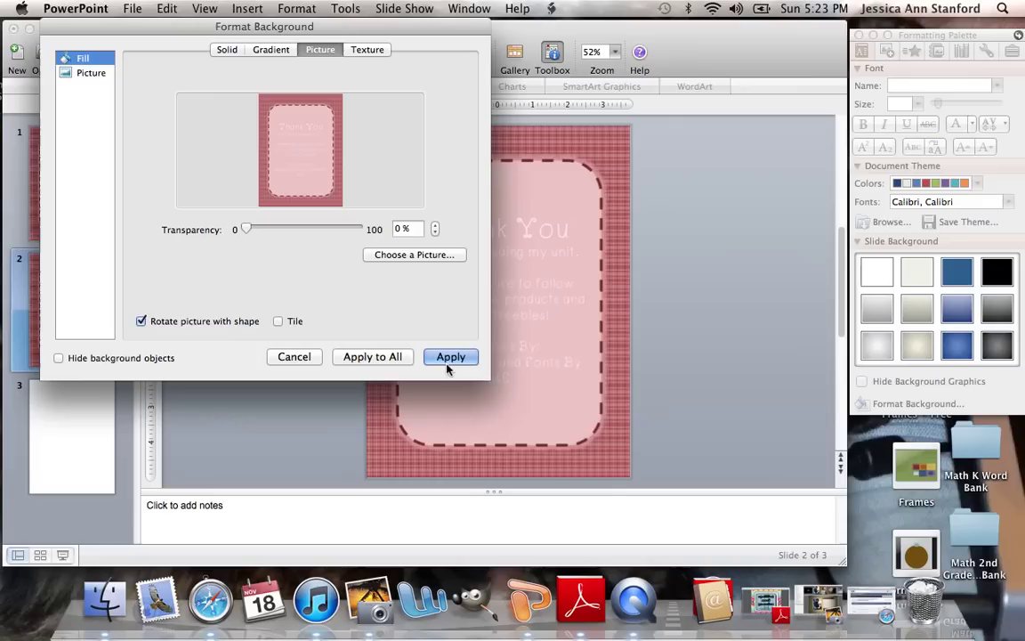
click(452, 360)
Apply the grid image Weekly Spelling Words/Slide3.png as slide 3's picture background.
click(77, 430)
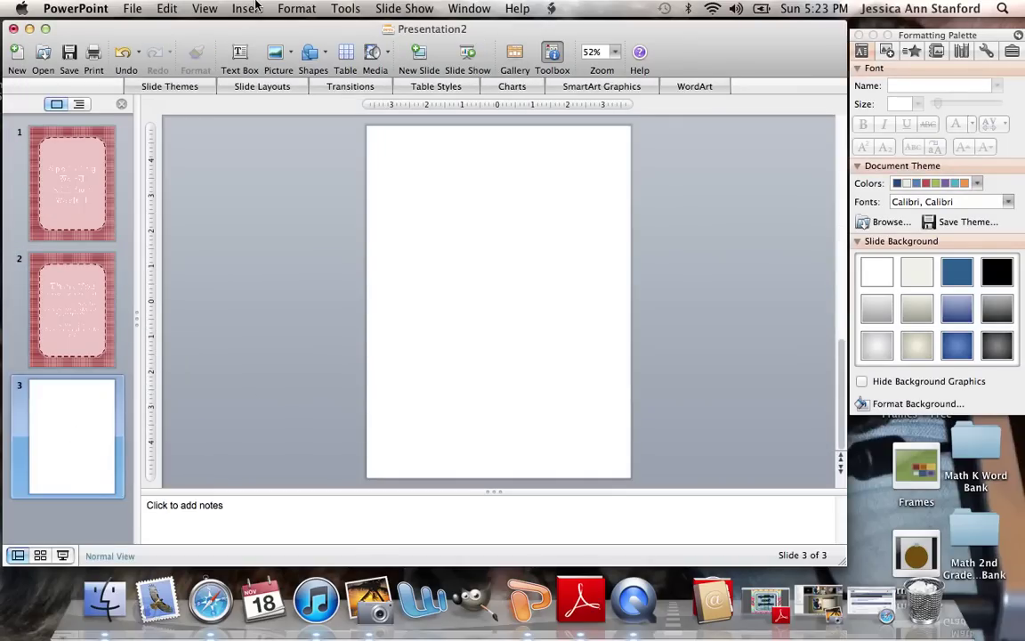
click(296, 9)
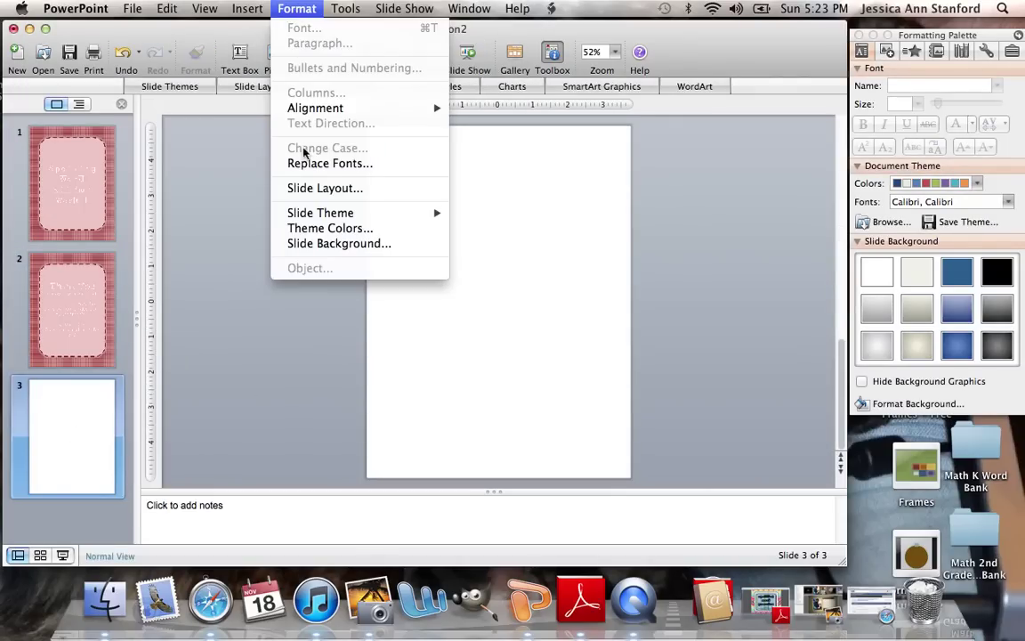
click(331, 243)
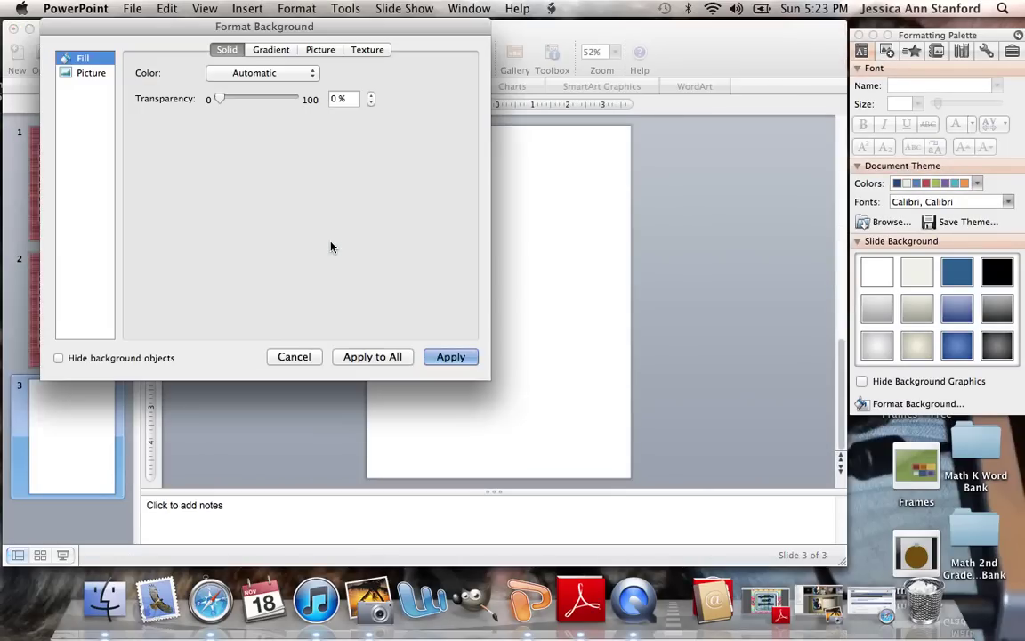
click(320, 49)
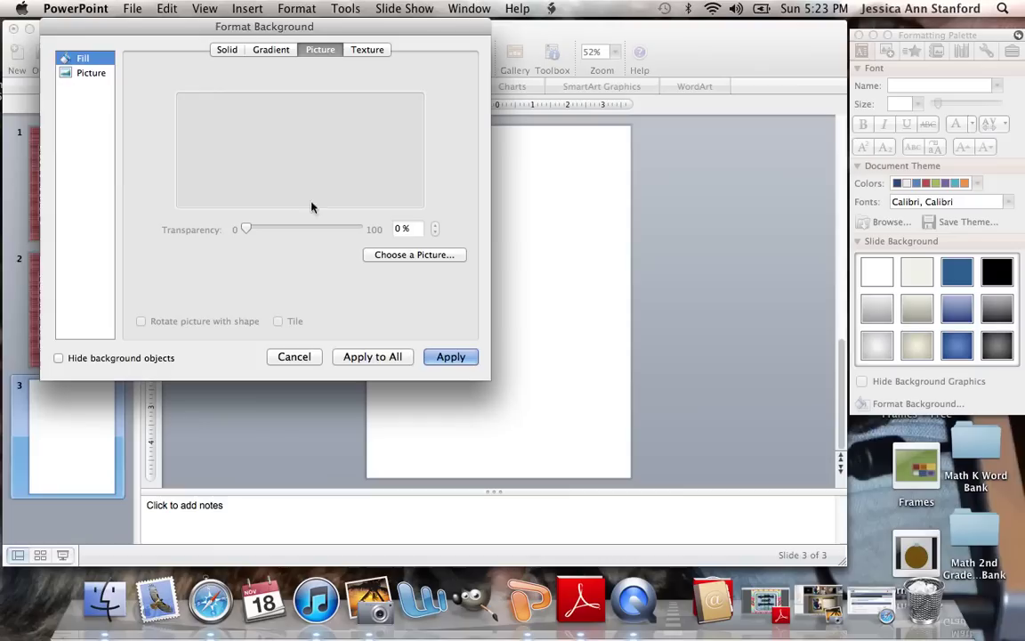
click(400, 254)
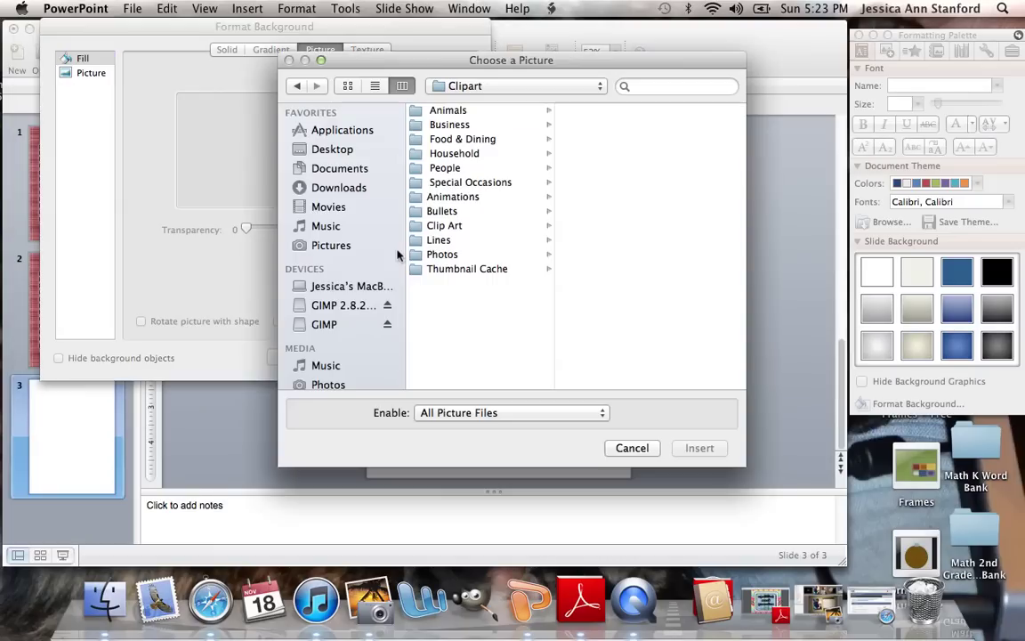
click(288, 148)
click(455, 385)
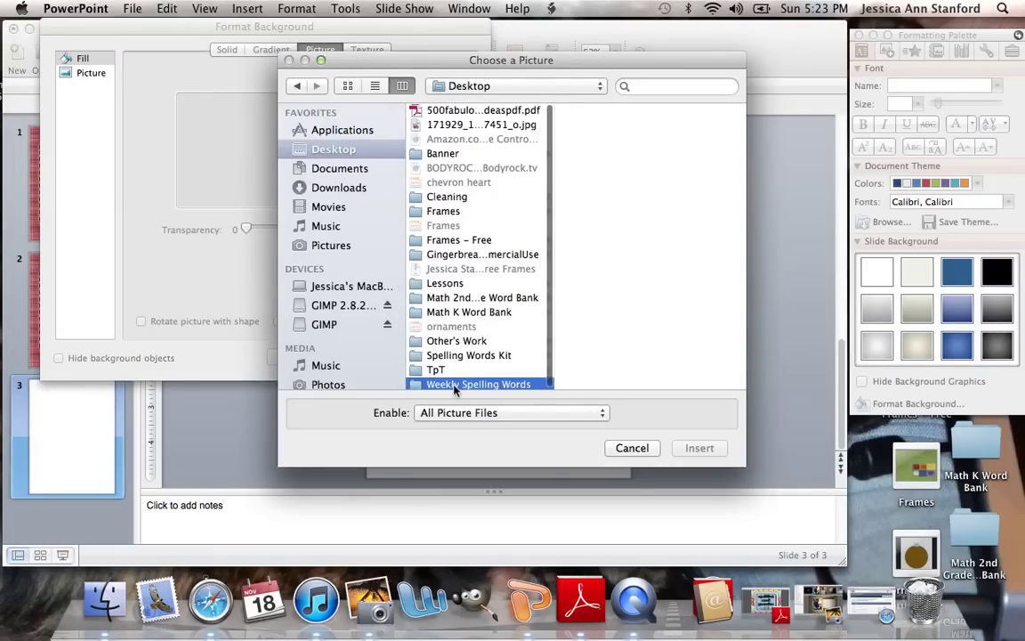
click(599, 140)
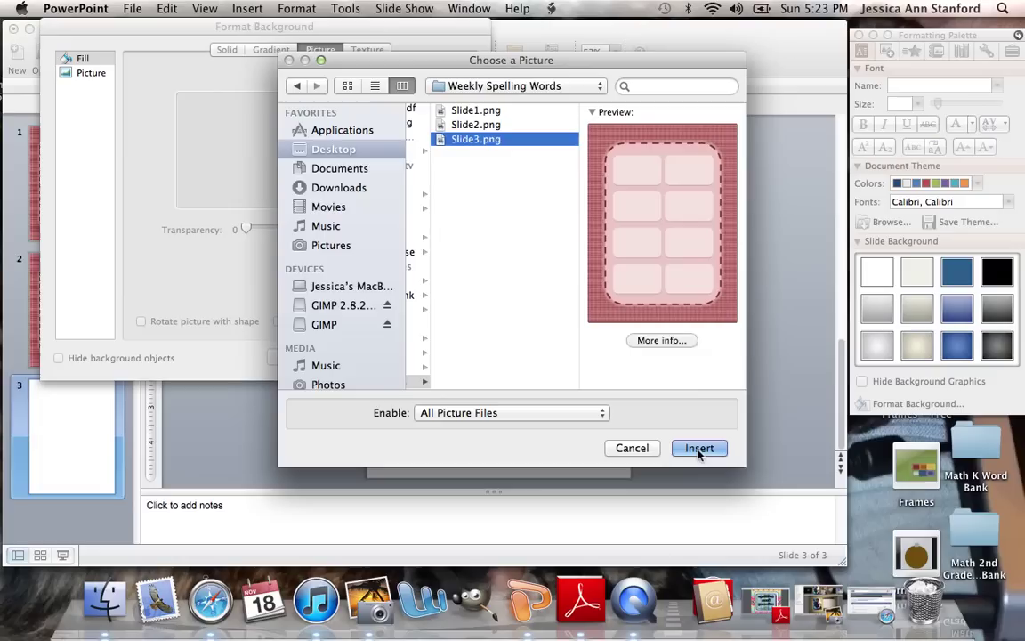
click(699, 449)
click(452, 357)
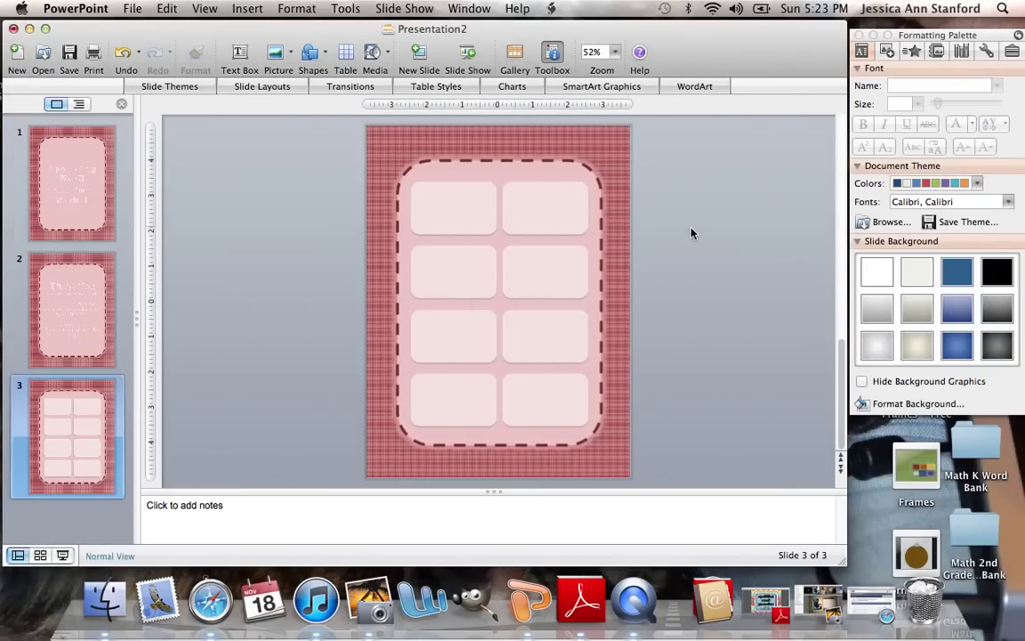
Zoom in slightly and draw a text box sized to the top-left grid cell.
key(super+alt+g)
click(241, 50)
click(415, 196)
drag(414, 191, 501, 237)
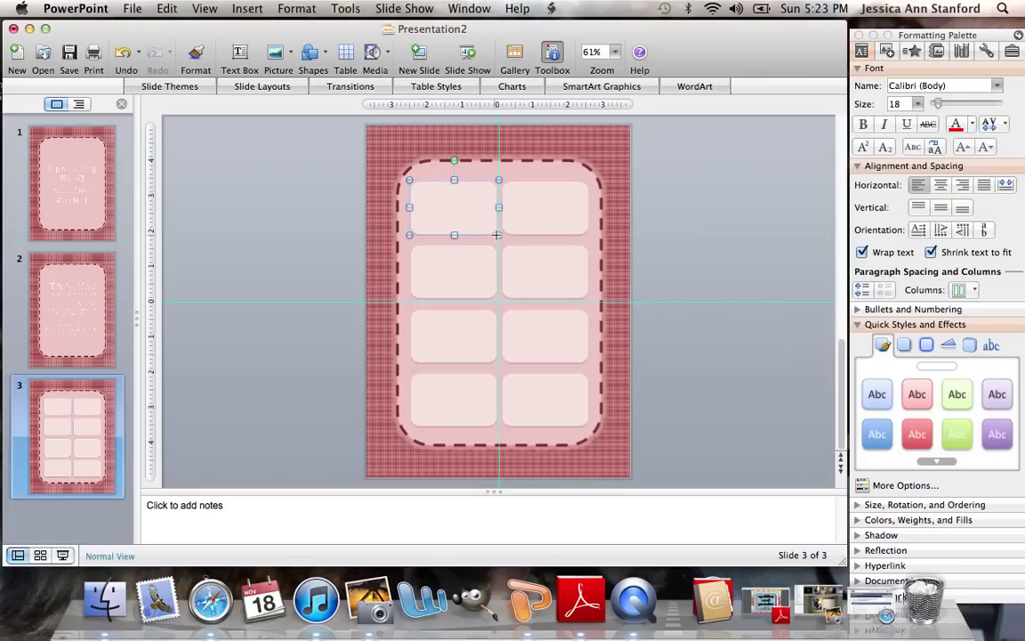
double_click(453, 208)
Dismiss the shape settings and set the top-left text box font to Arial.
click(450, 391)
click(998, 86)
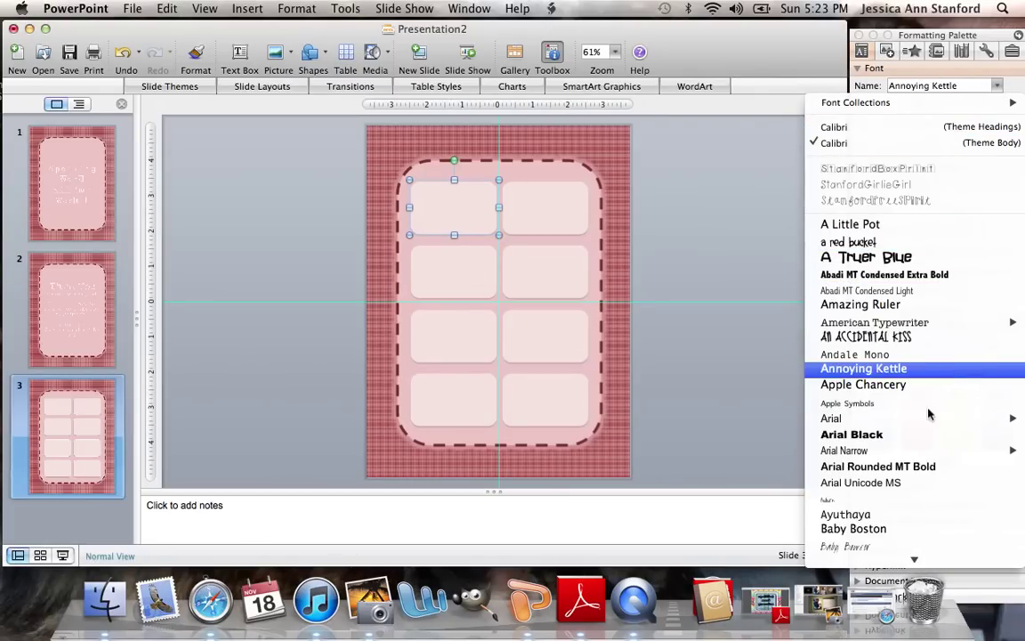
scroll(932, 343, down, 5)
mouse_move(931, 344)
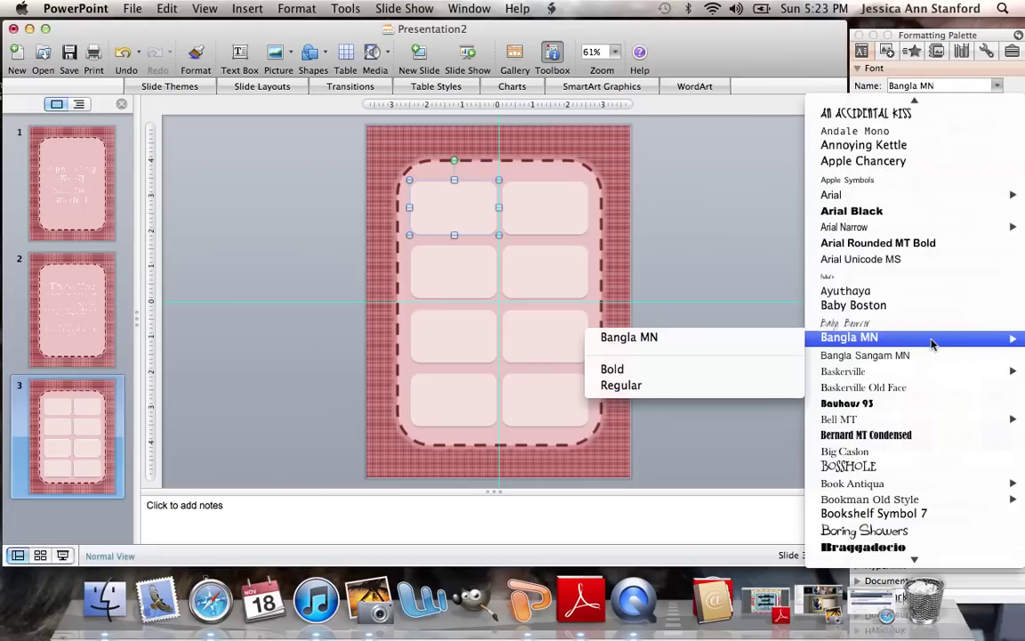
click(933, 195)
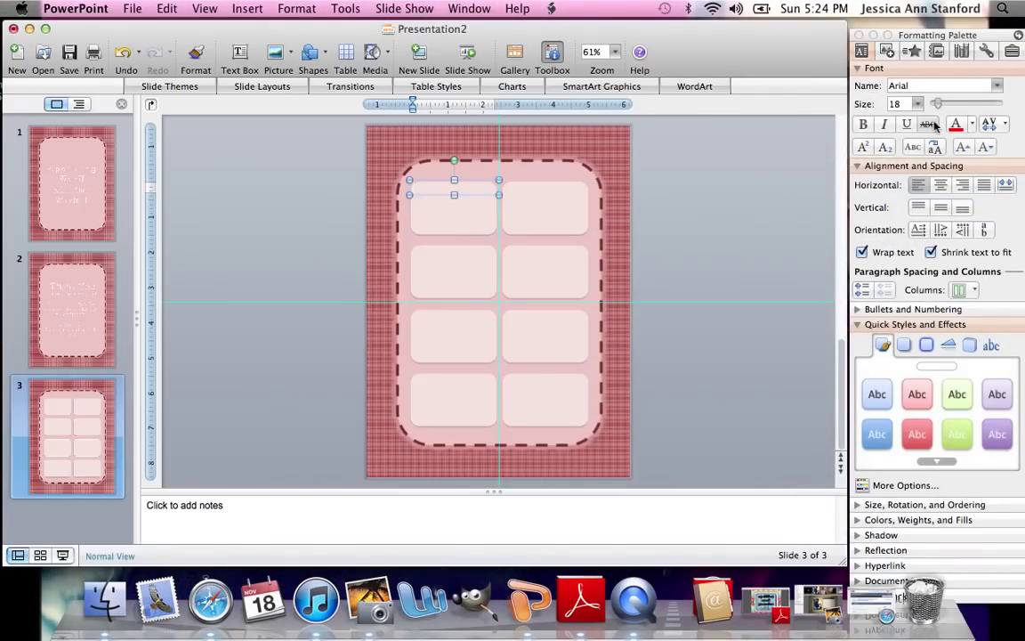
click(1000, 87)
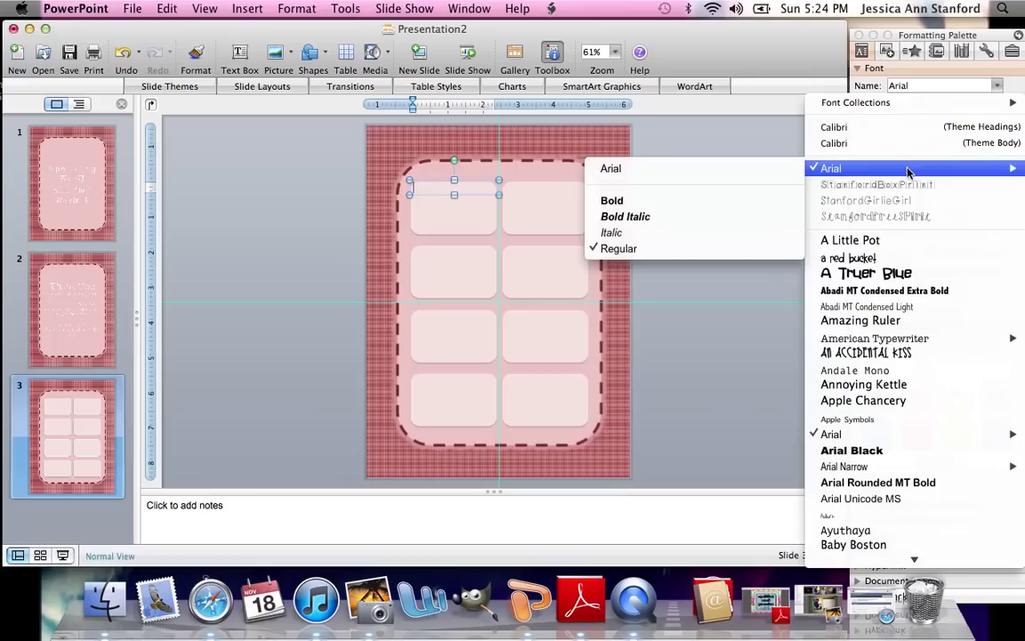
click(908, 170)
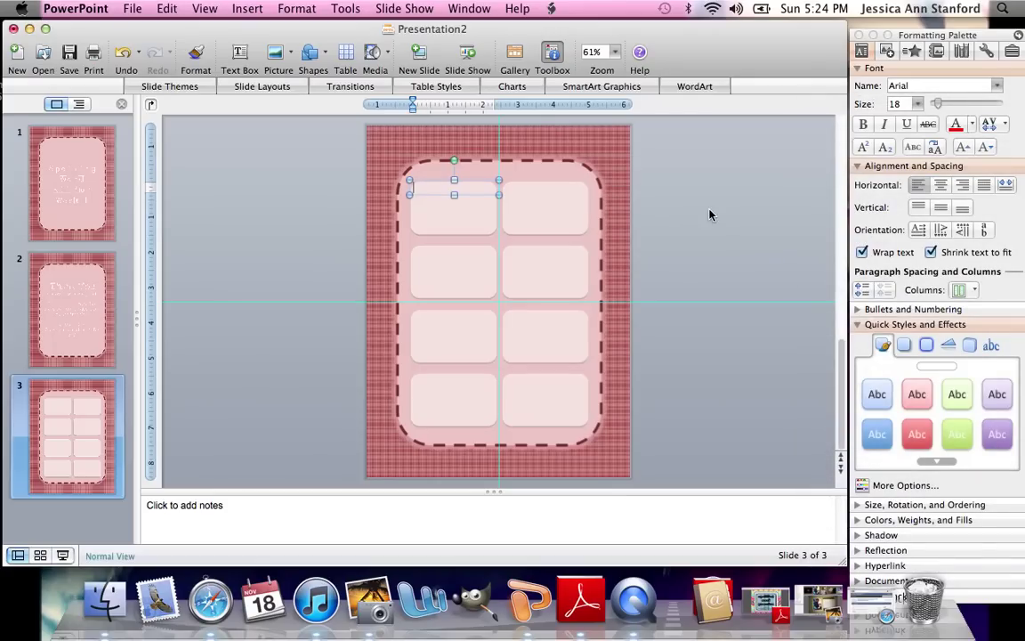
Centre the box, type 'Click to edit text', and enlarge it to 29 point.
key(super+e)
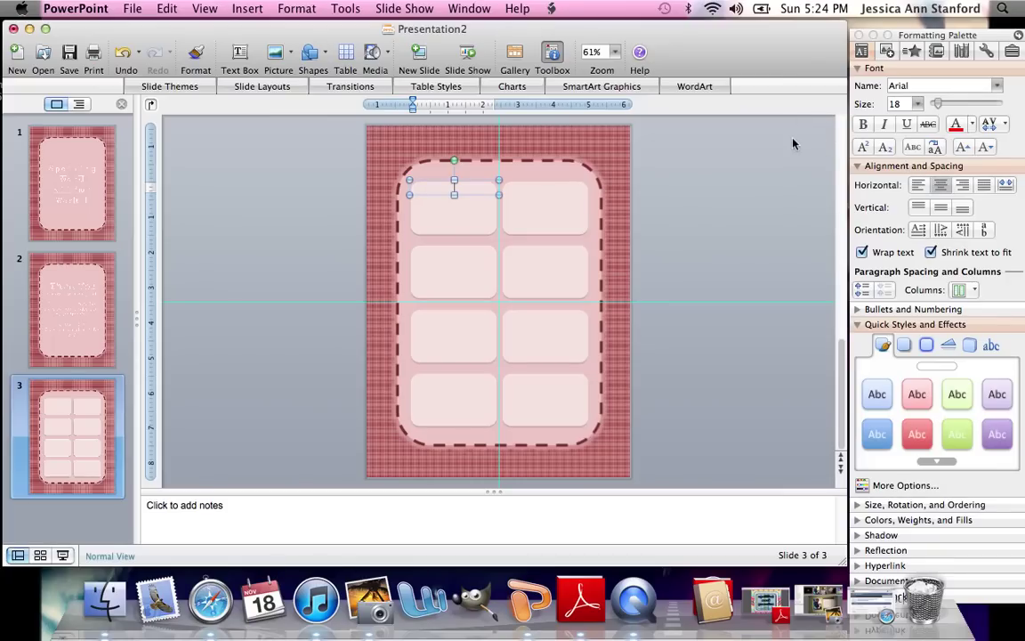
text(ick To)
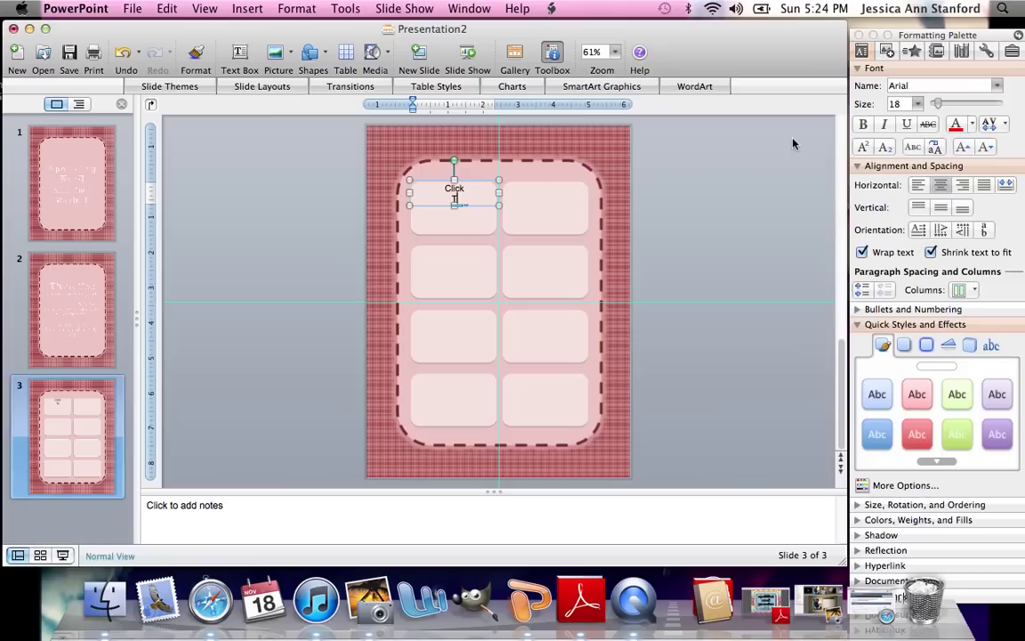
key(BackSpace)
key(BackSpace)
text(to edit text)
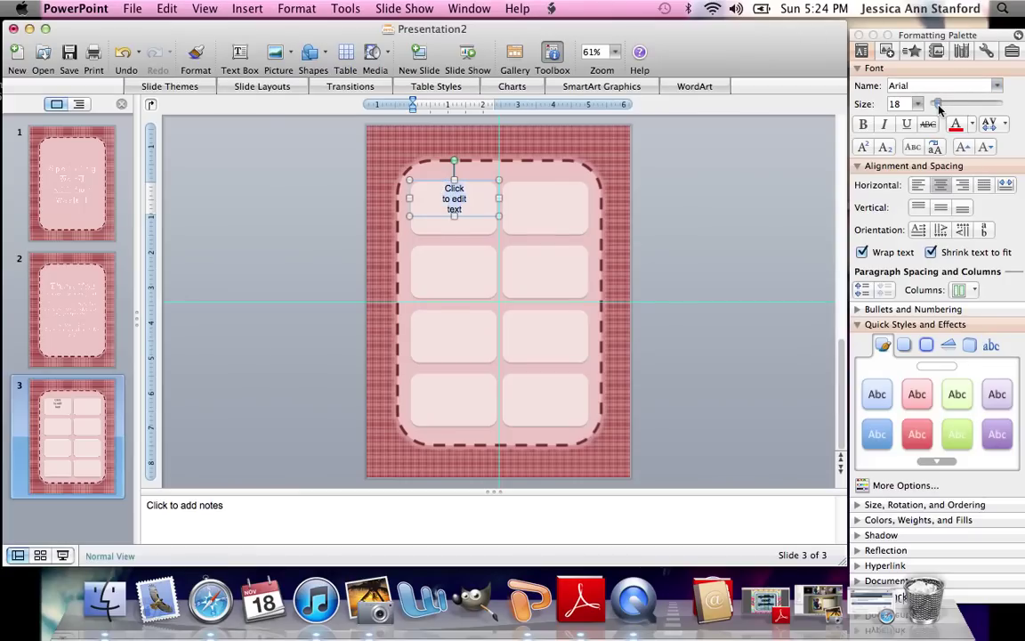
drag(937, 104, 951, 108)
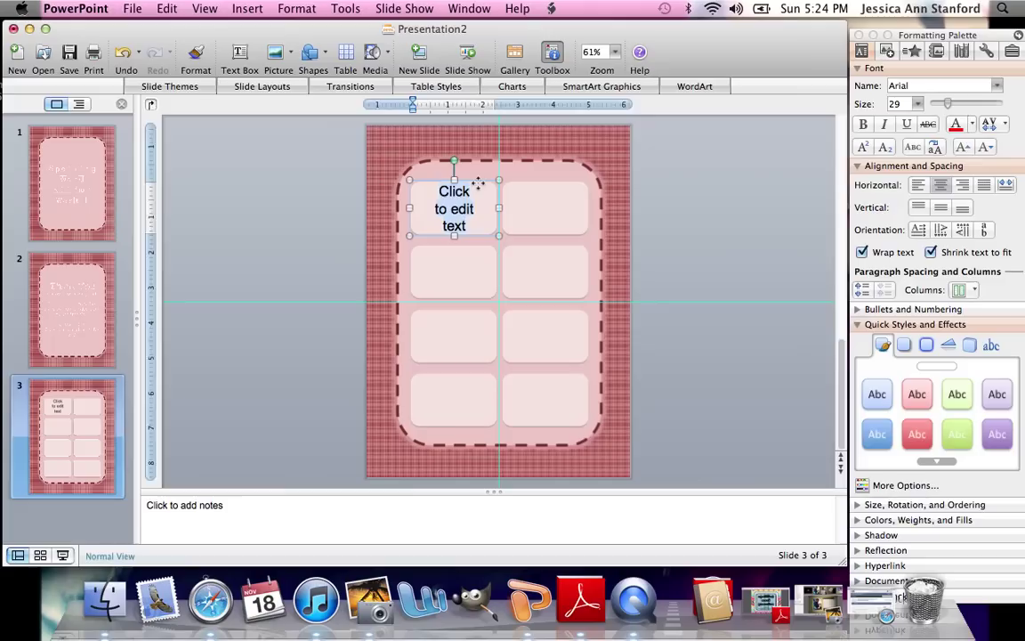
Copy the text box into the top-right, second-row left and second-row right cells.
click(478, 181)
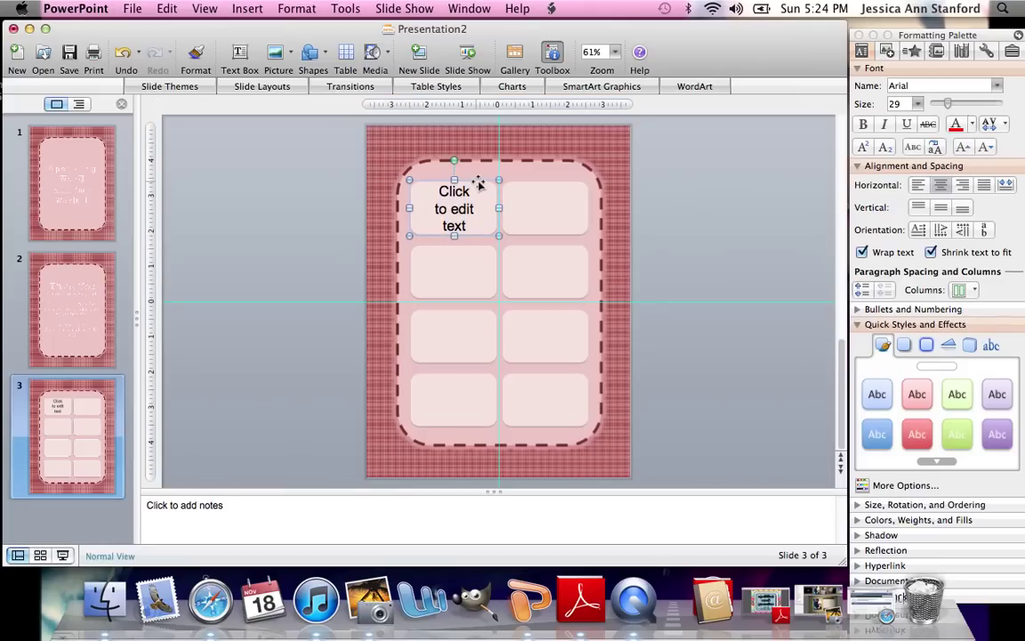
key(super+d)
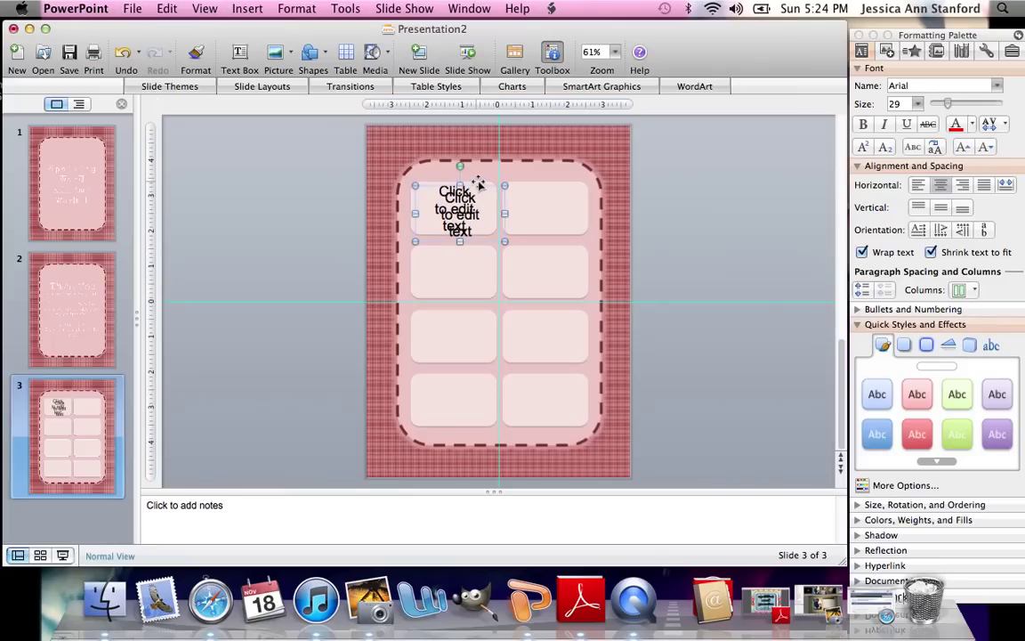
drag(553, 188, 559, 181)
key(super+v)
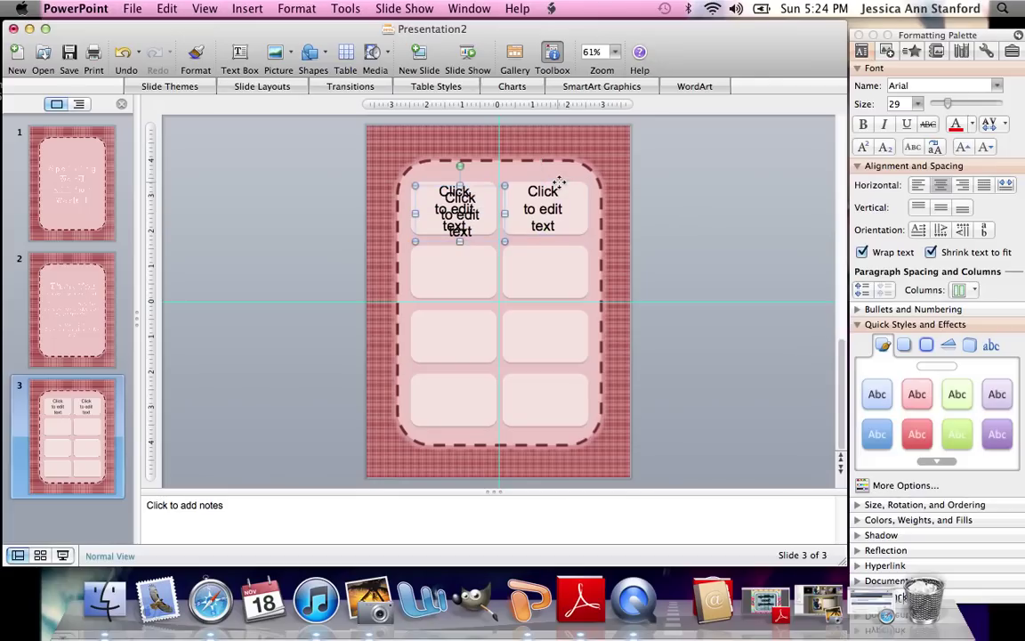
drag(487, 214, 479, 246)
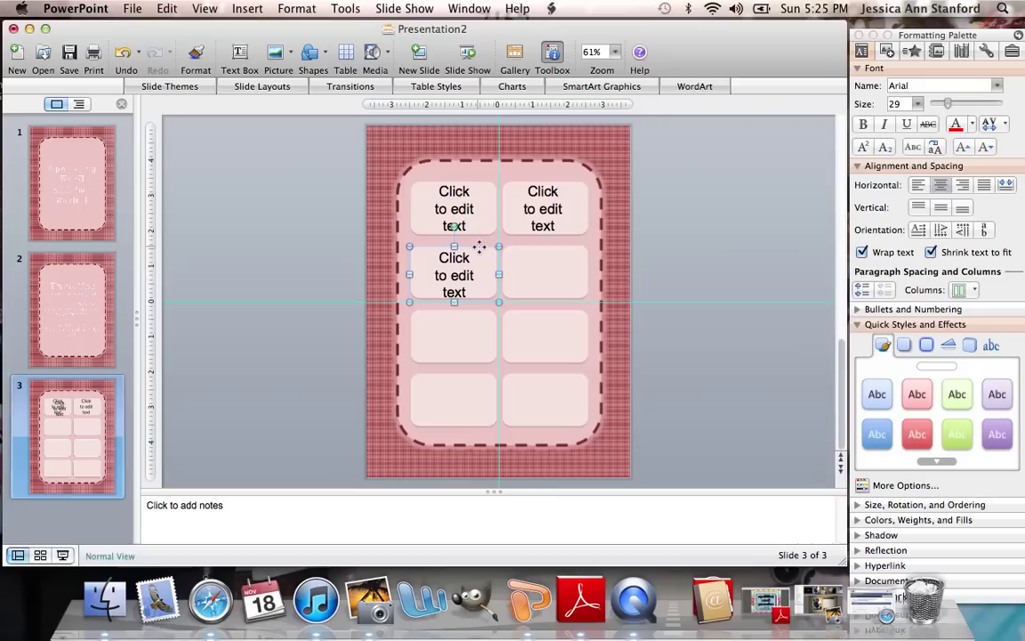
key(Up)
key(Up)
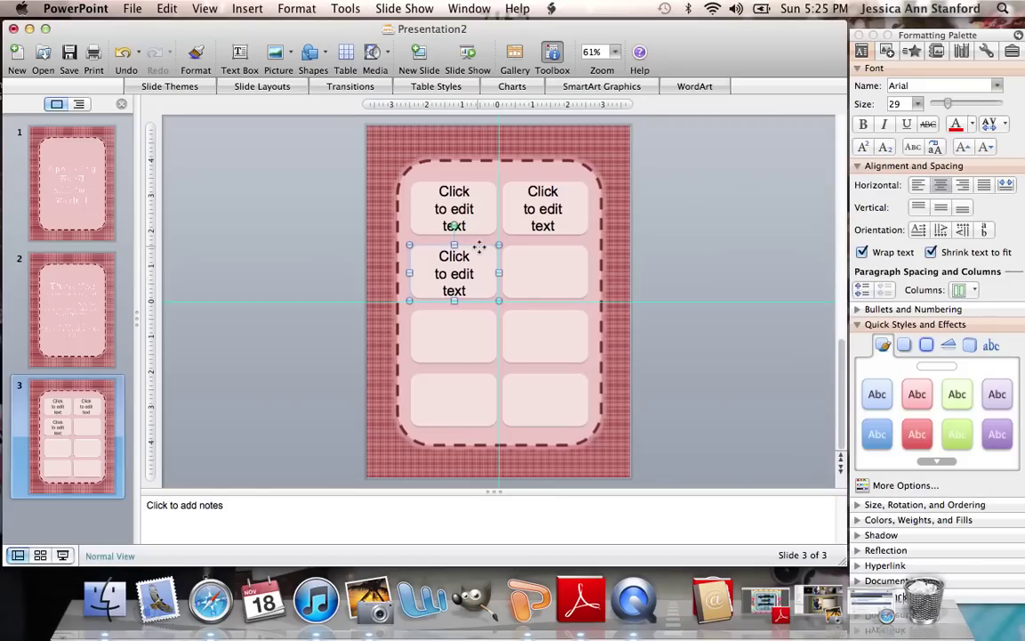
key(super+v)
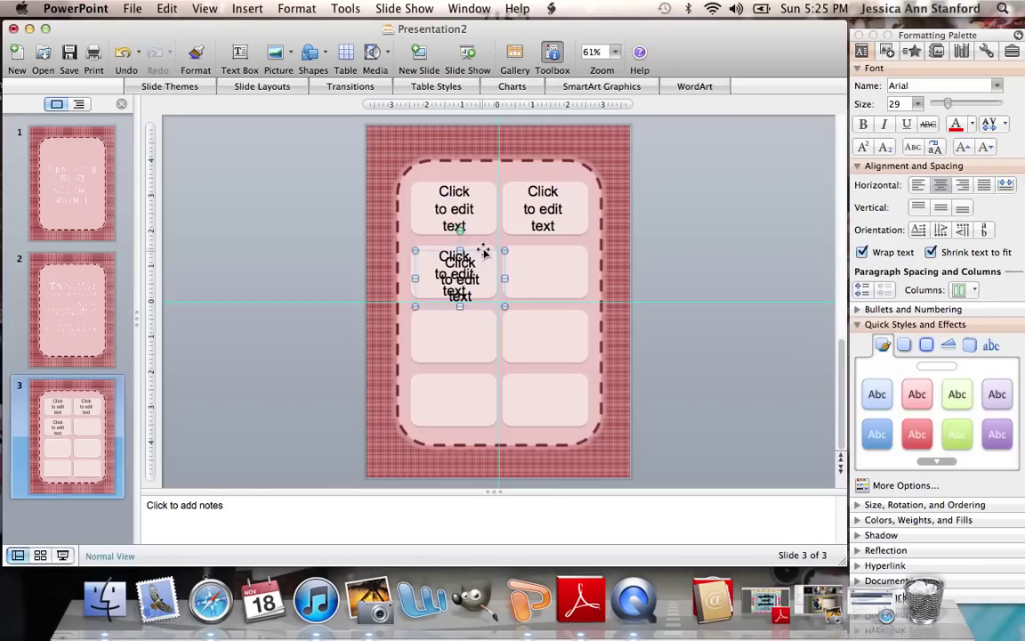
drag(486, 252, 567, 247)
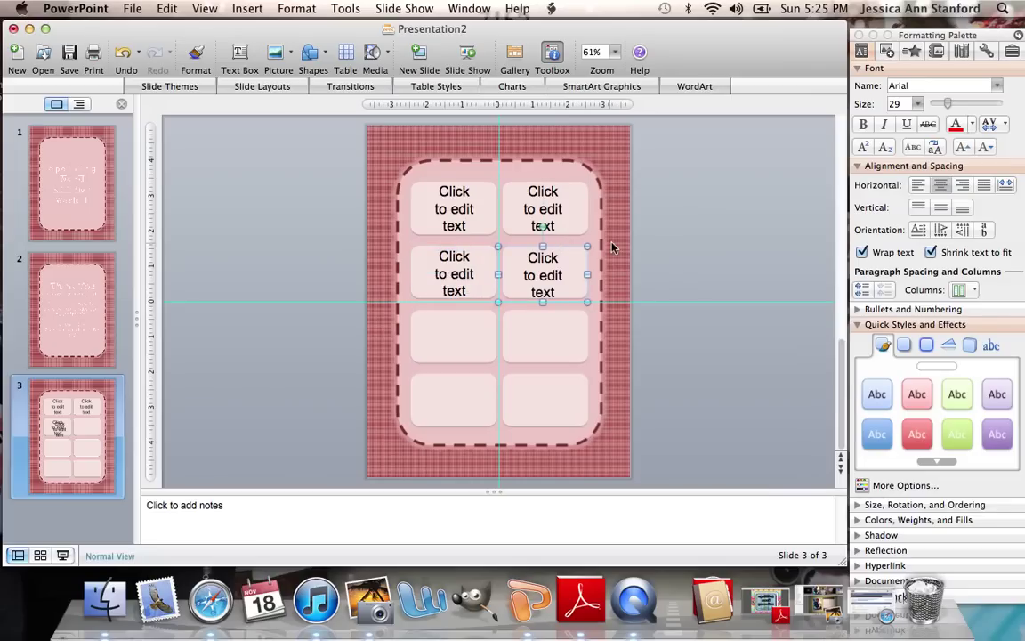
click(663, 254)
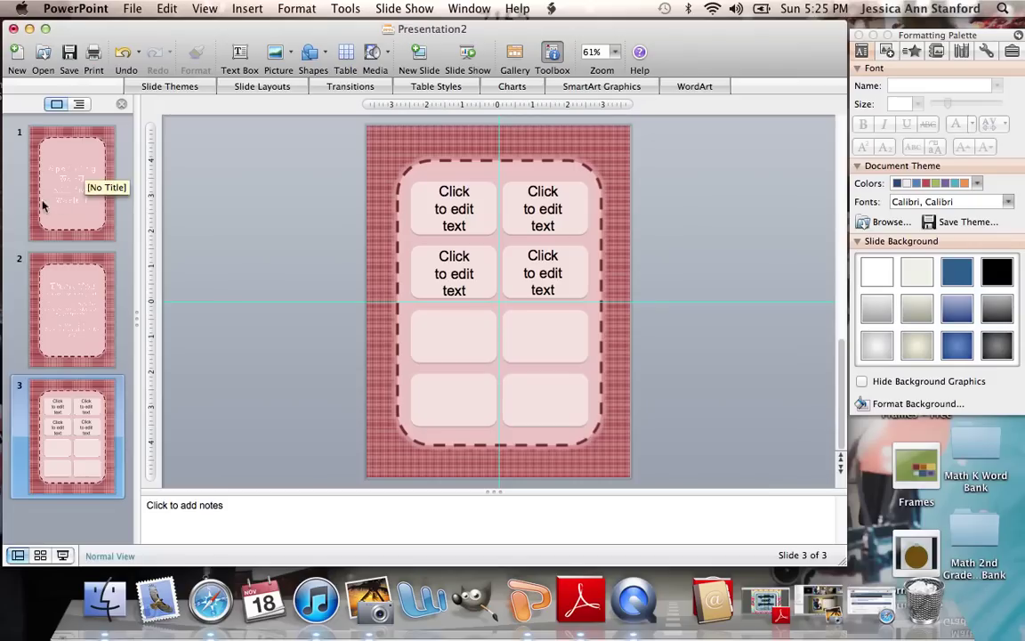
click(68, 304)
click(451, 225)
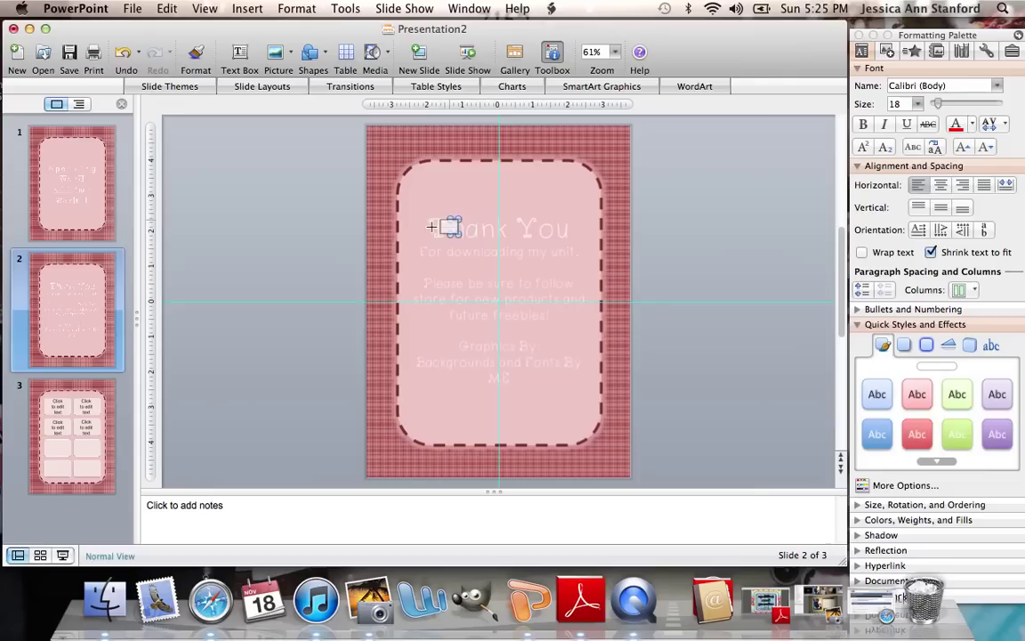
drag(430, 224, 460, 233)
click(669, 245)
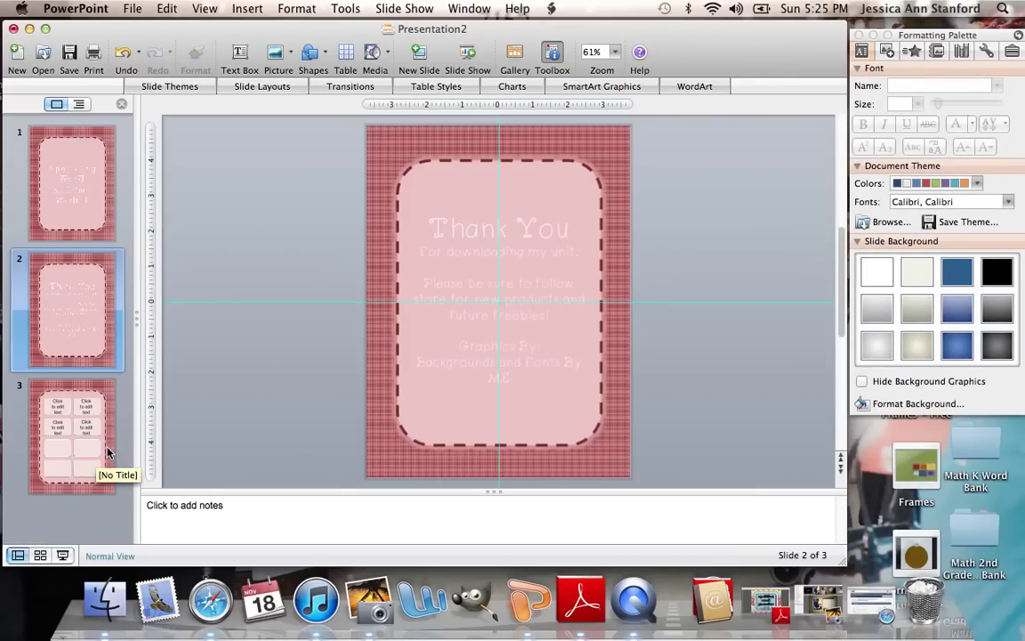
click(98, 405)
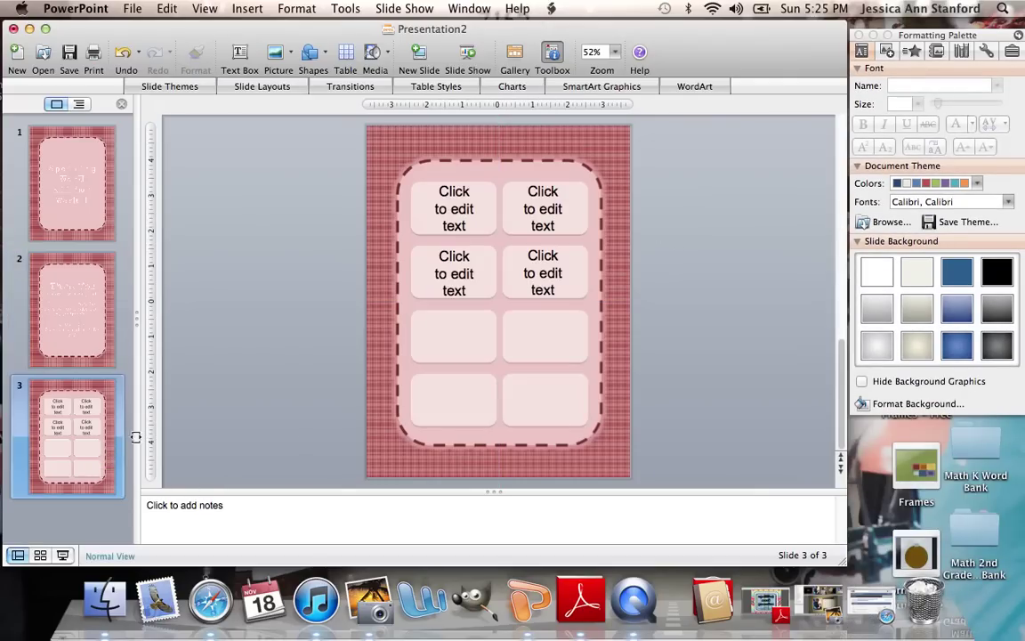
click(454, 256)
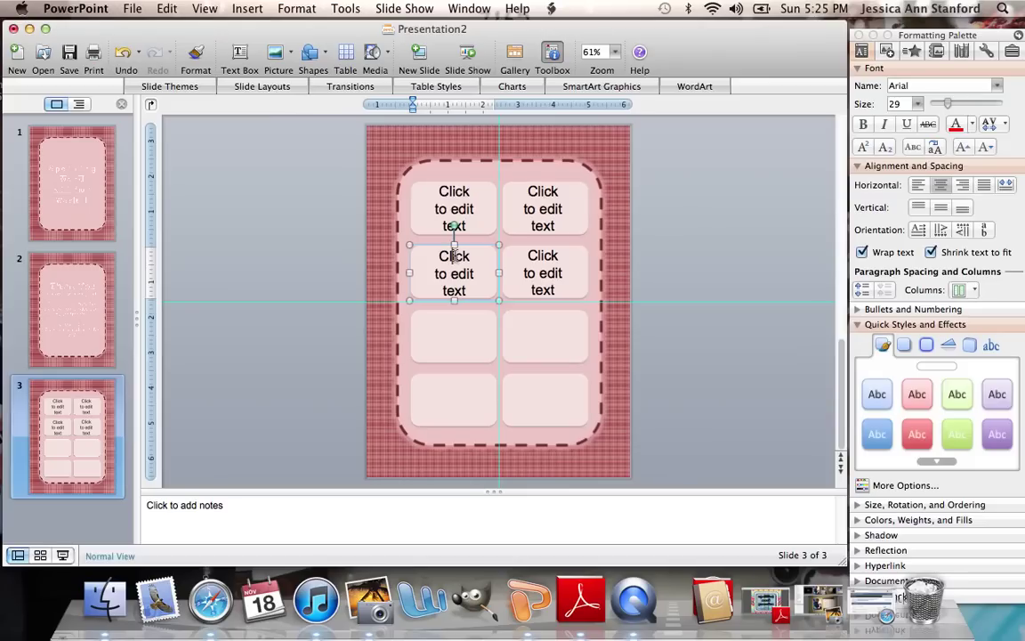